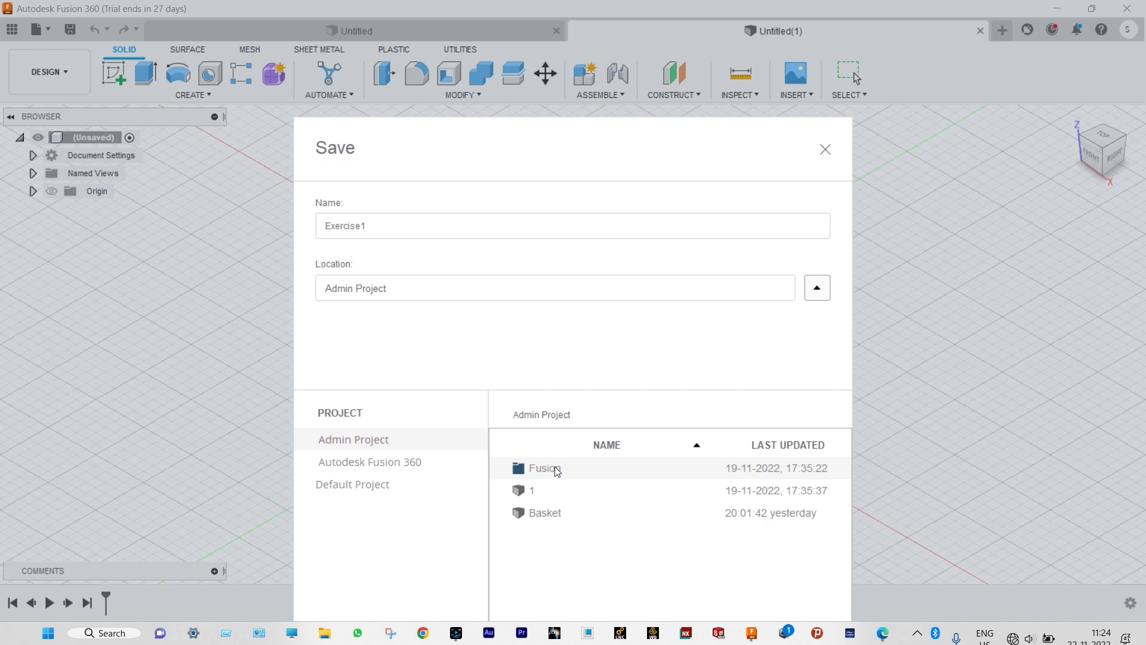
Step: Save the design under the name Exercise1 in Admin Project
drag(632, 138, 629, 46)
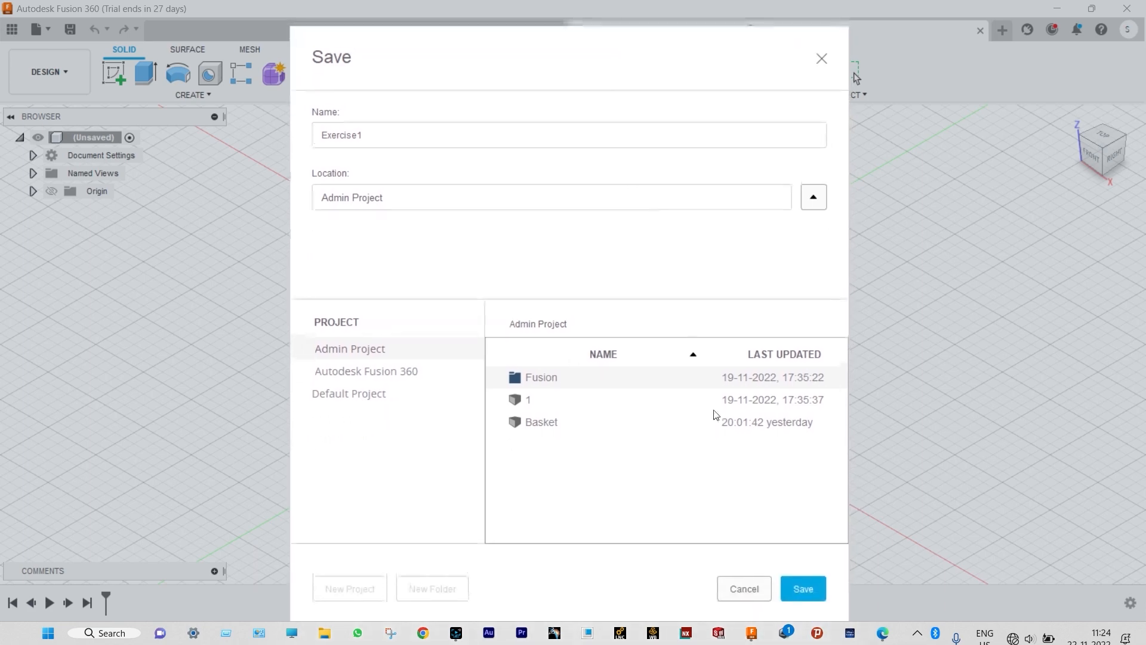
click(798, 588)
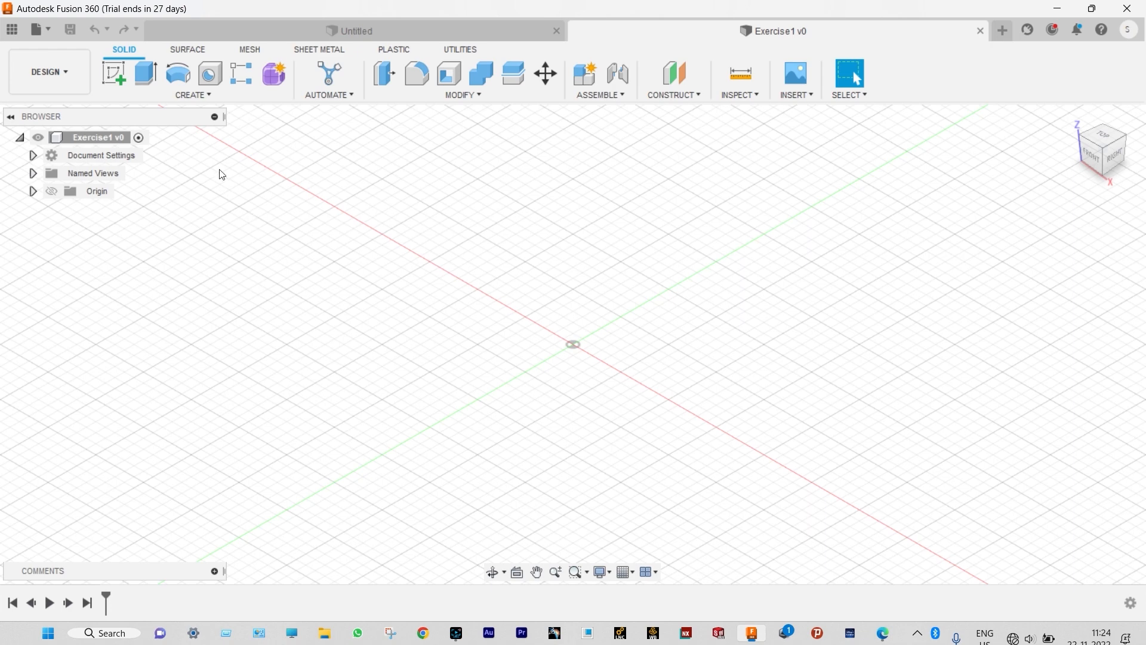
Step: Sketch a closed L-shaped profile on the YZ plane from the origin, about 50 mm long and 75 mm high with a 20 mm high base
click(114, 76)
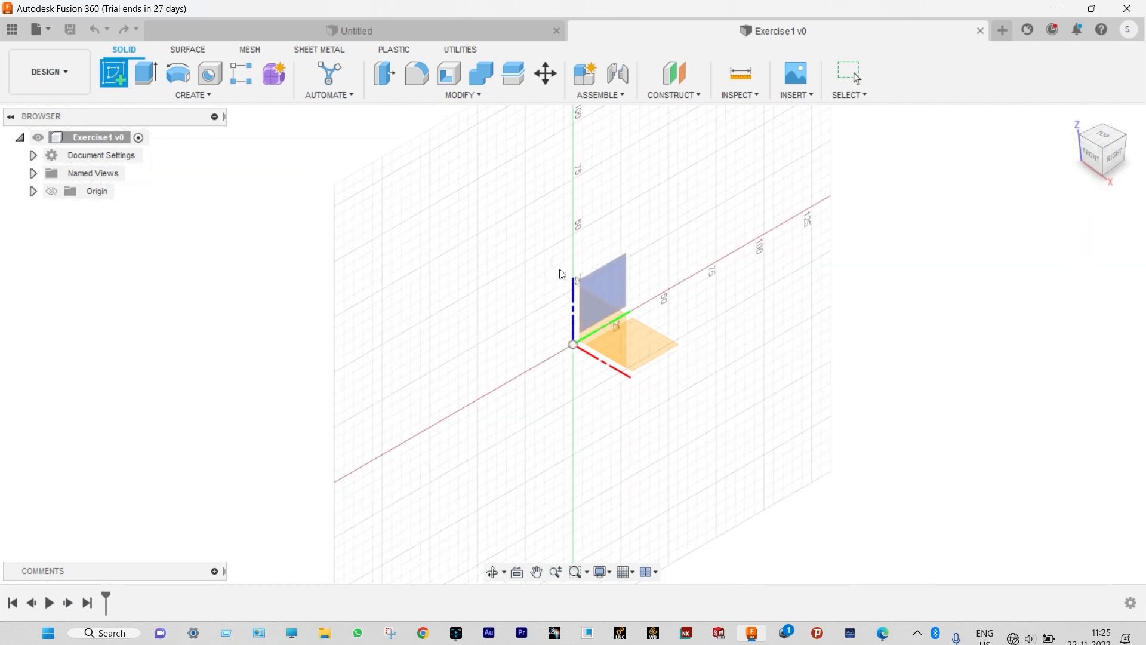
click(610, 287)
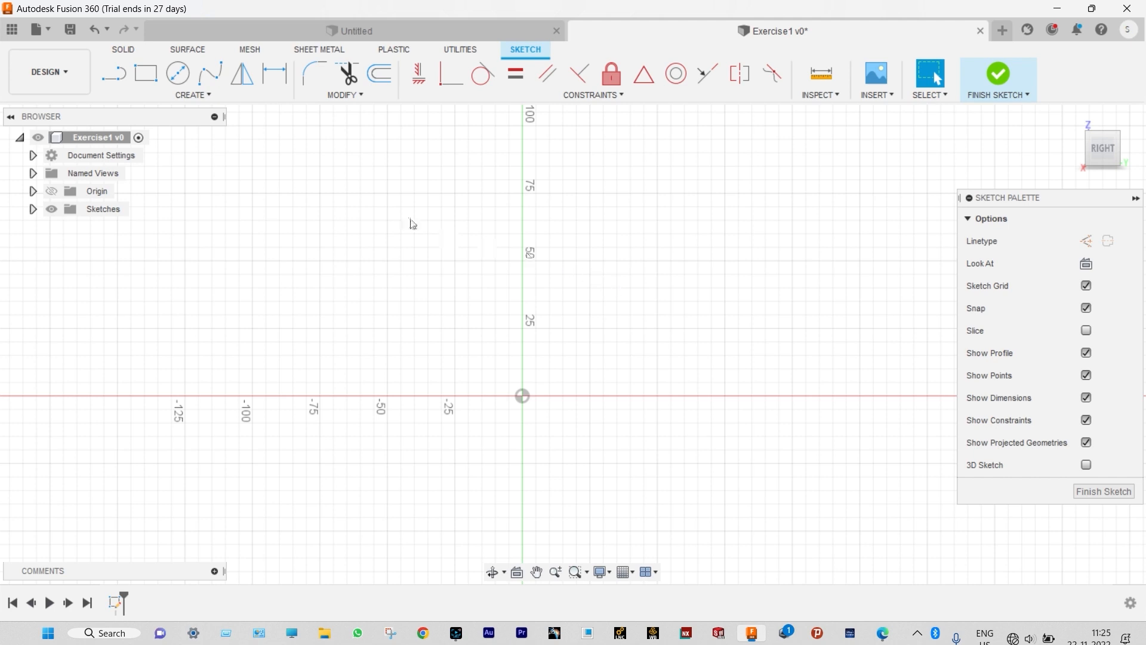
click(116, 80)
click(657, 193)
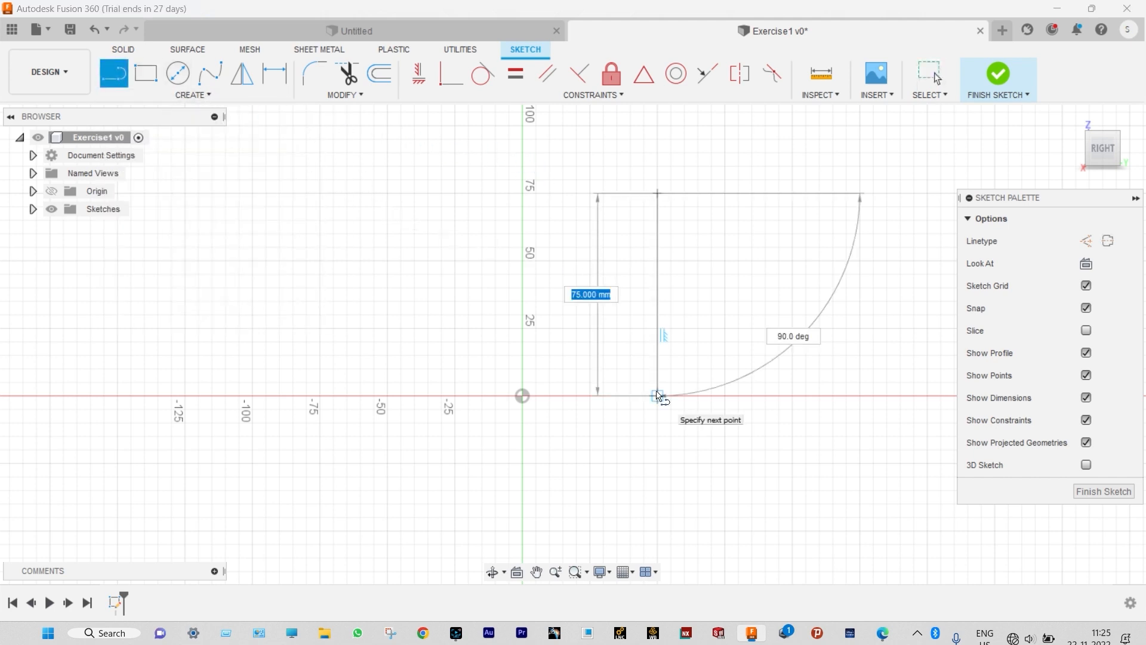
click(657, 395)
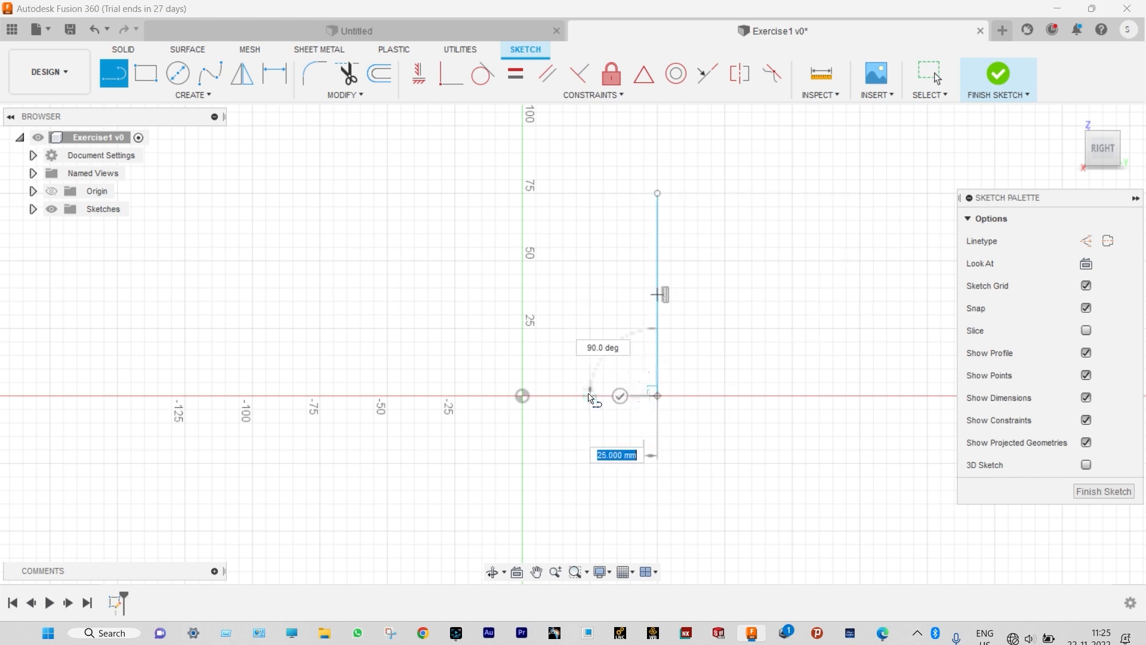
click(523, 396)
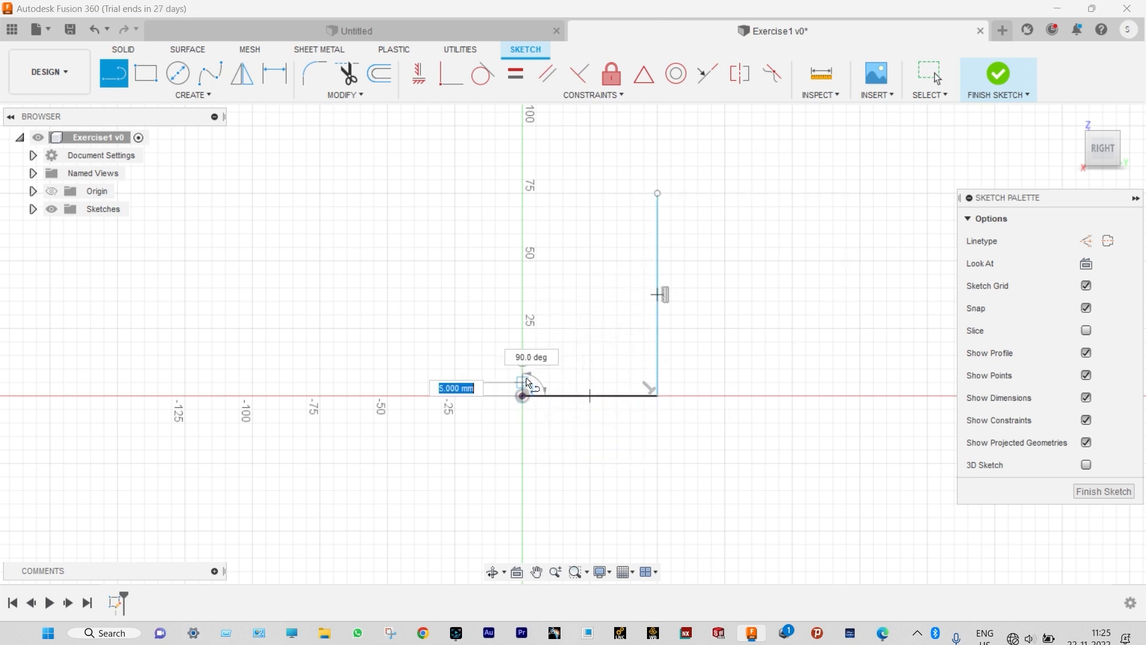
click(522, 342)
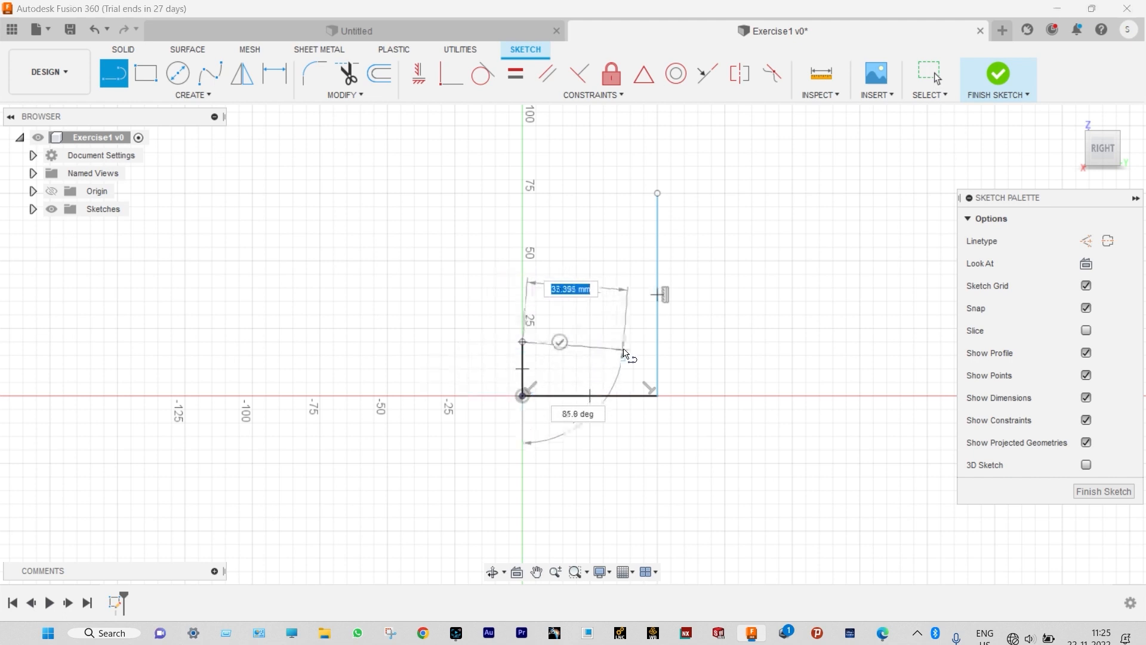
drag(617, 341, 617, 207)
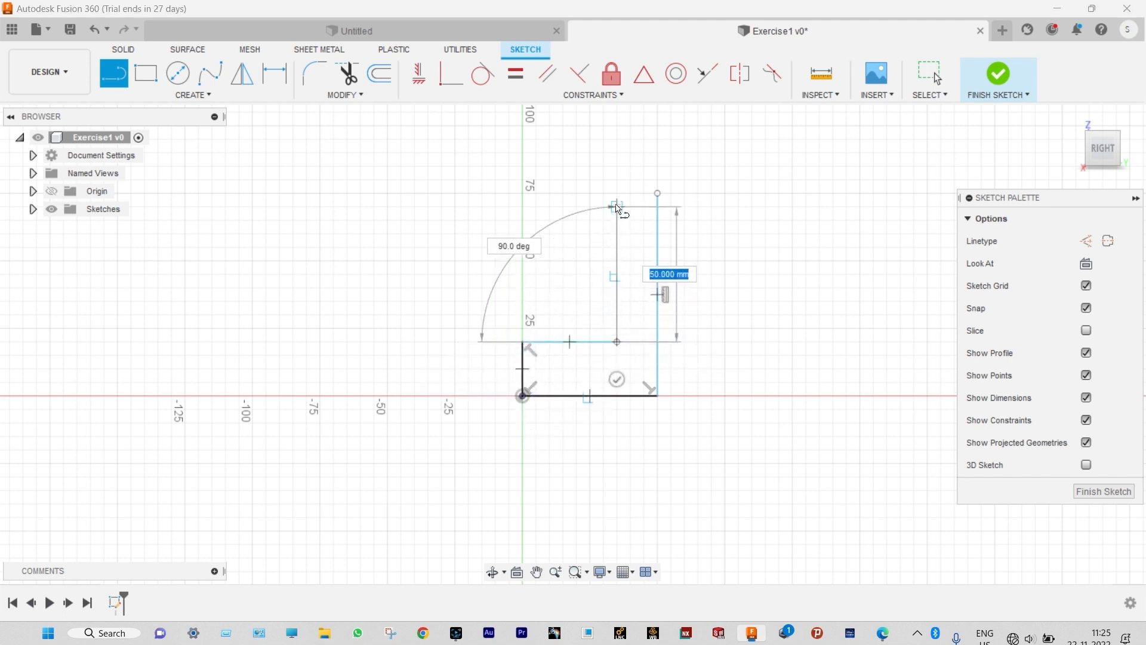
click(616, 194)
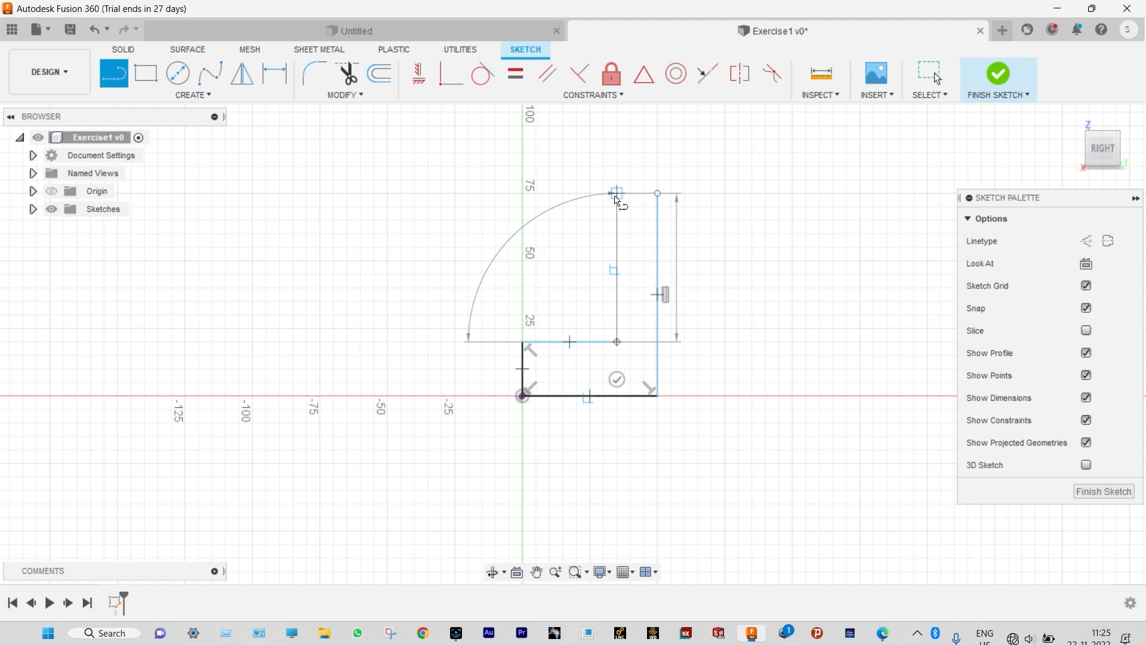
click(655, 194)
key(Escape)
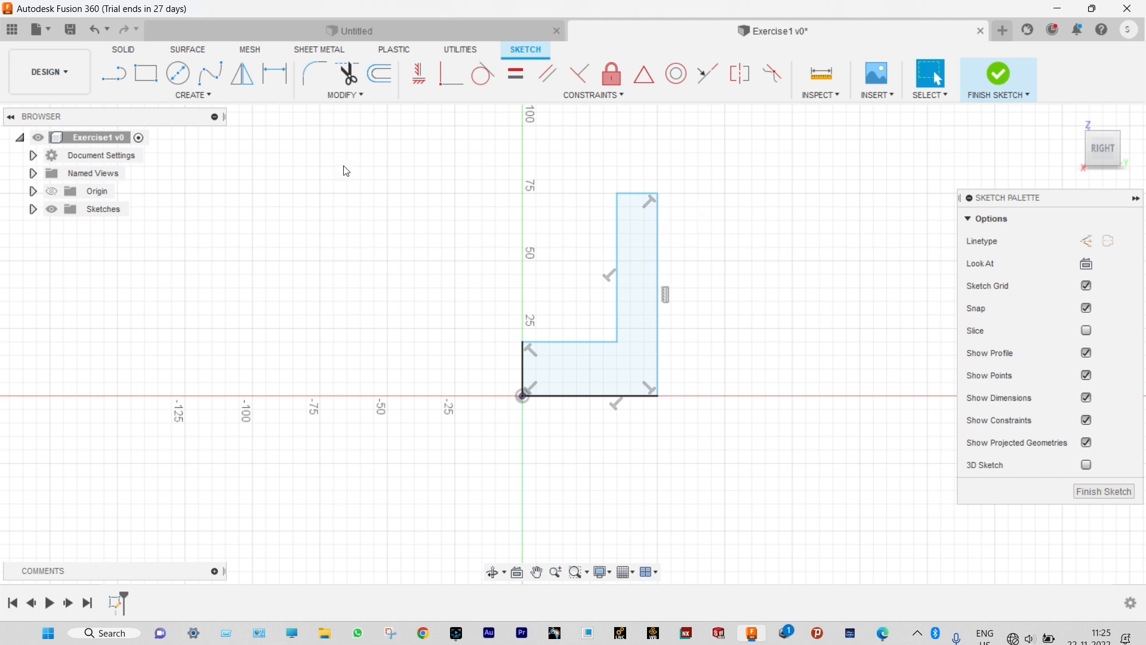
Step: Consult the Exercise:1 PDF drawing in Edge and the document units, and dimension the L-profile's overall height as 70 mm
click(272, 72)
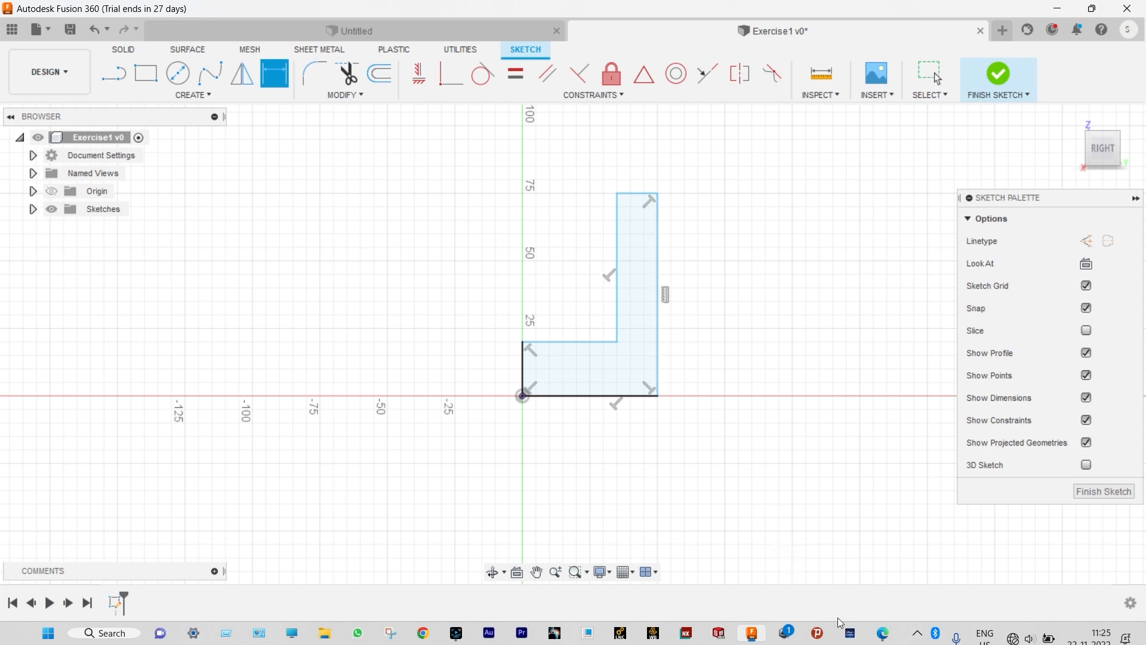
click(883, 633)
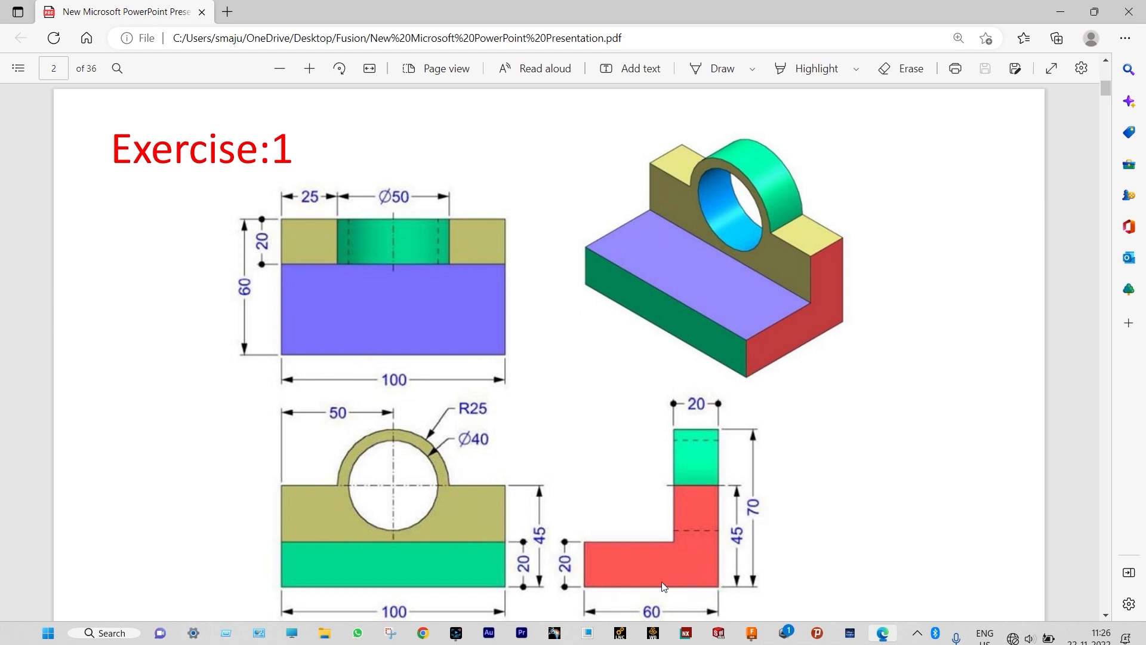
click(1060, 11)
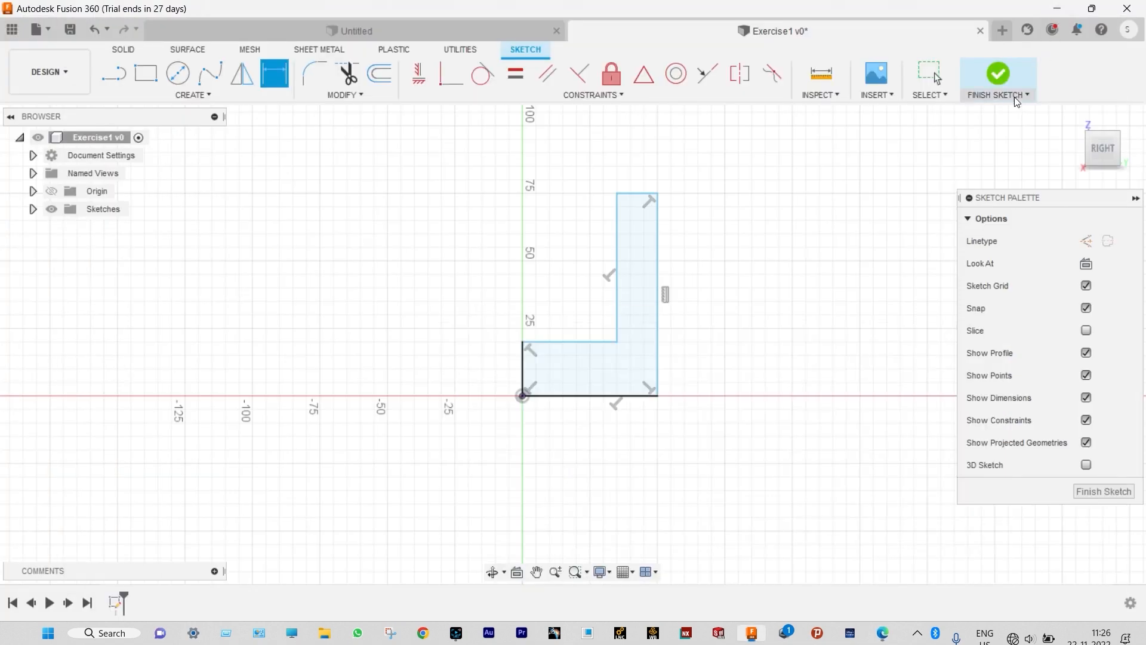
click(34, 155)
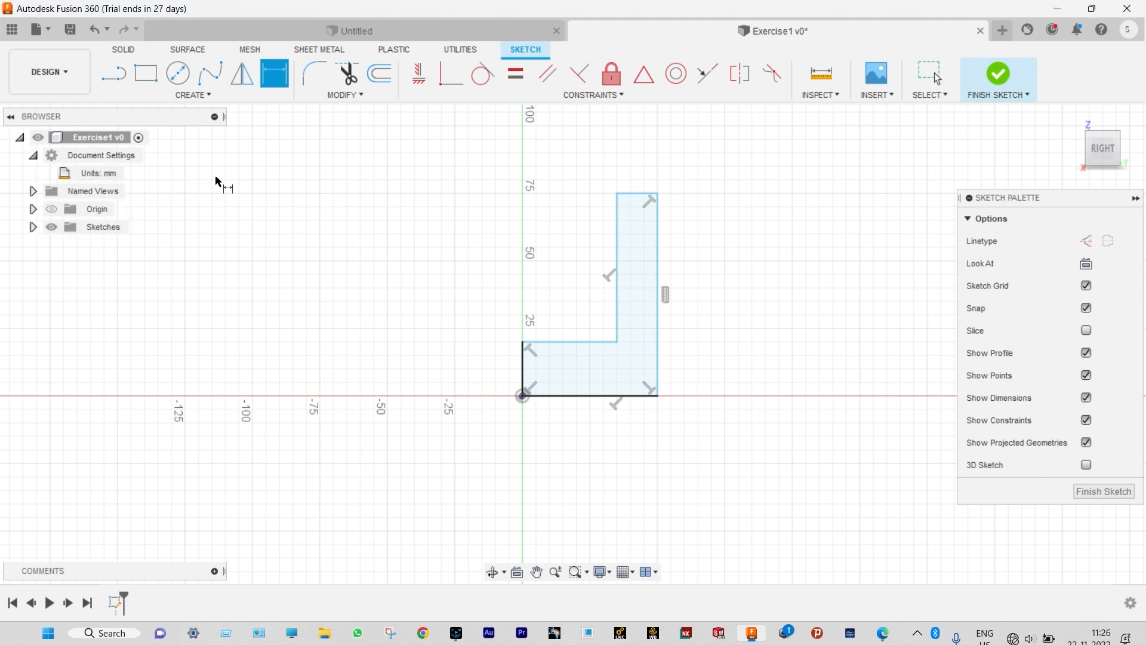
click(659, 335)
click(701, 331)
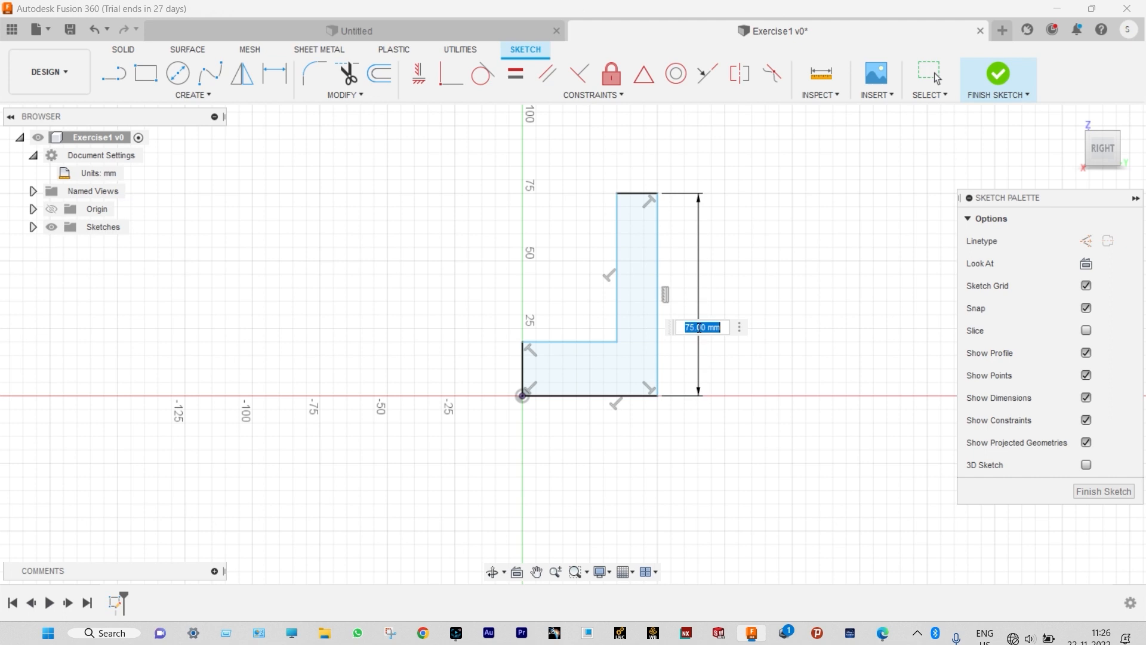
text(70)
key(Return)
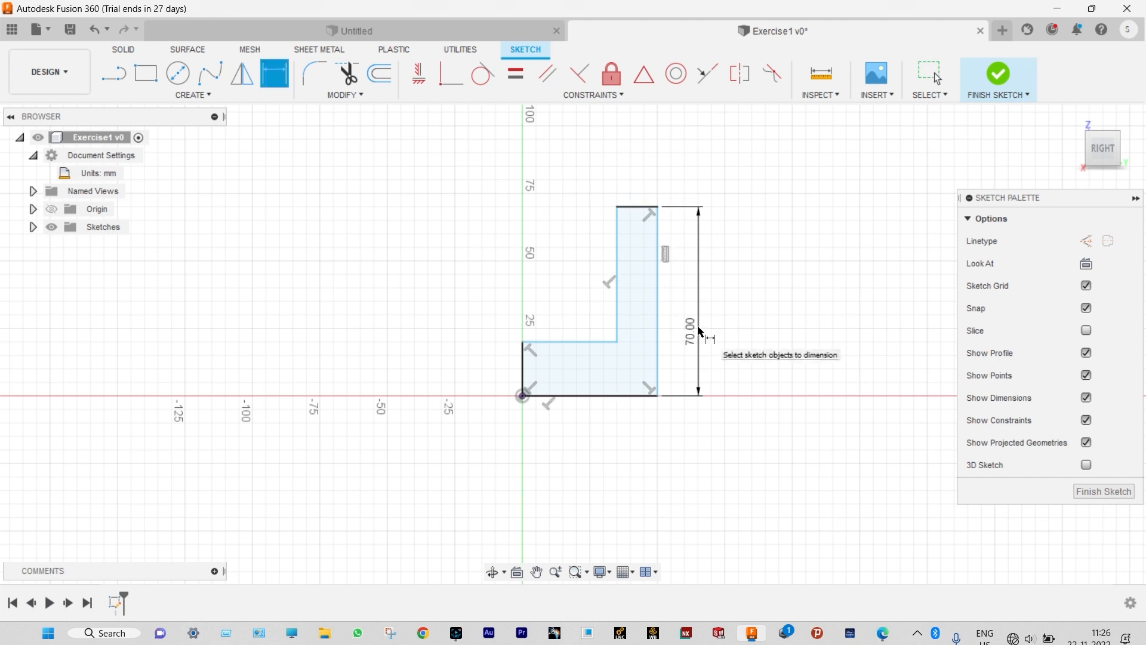
Step: Dimension the base line of the L-profile as 60 mm
click(631, 396)
click(619, 437)
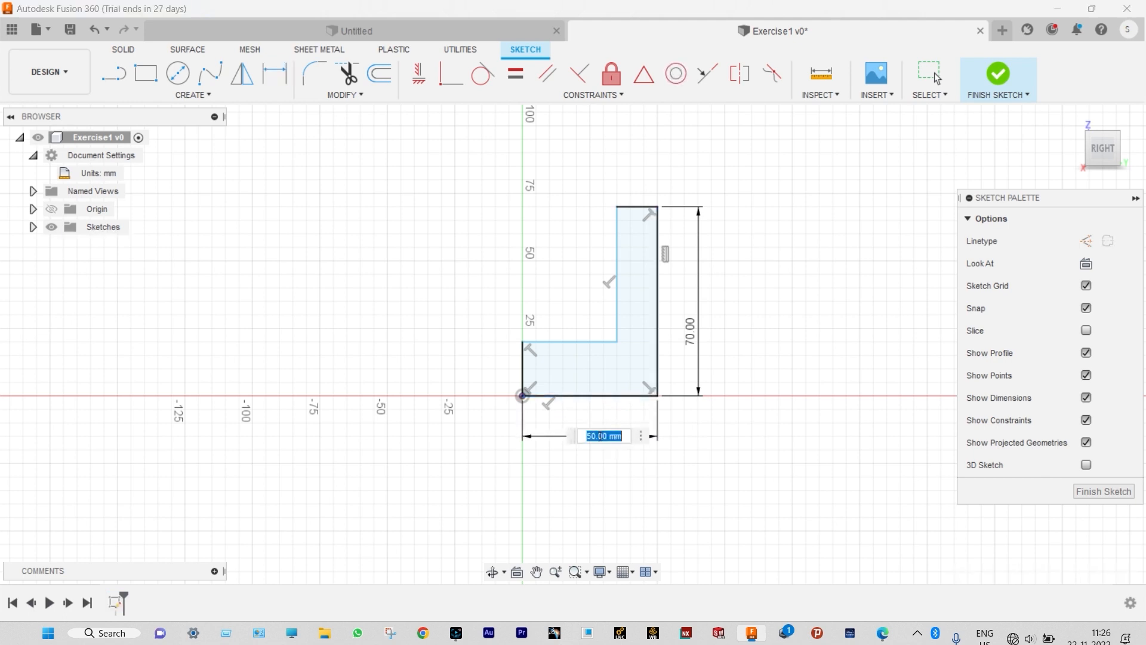
text(60)
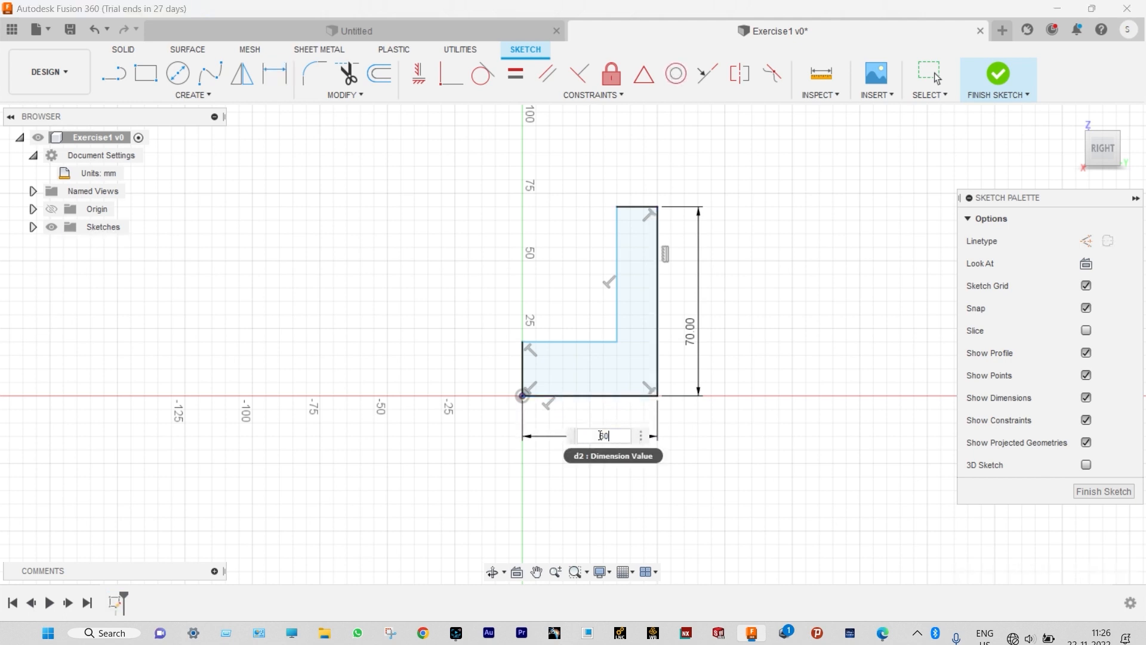
key(Return)
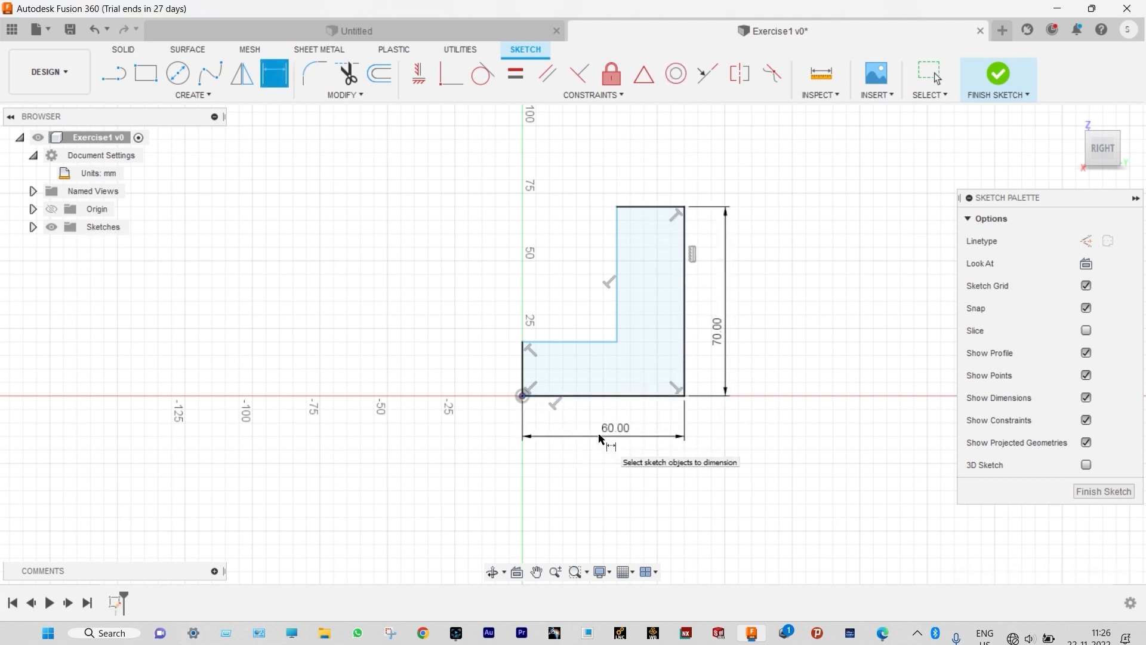
Step: Dimension the upright's thickness and the base's height as 20 mm each, and finish the sketch
click(644, 209)
click(643, 197)
text(20)
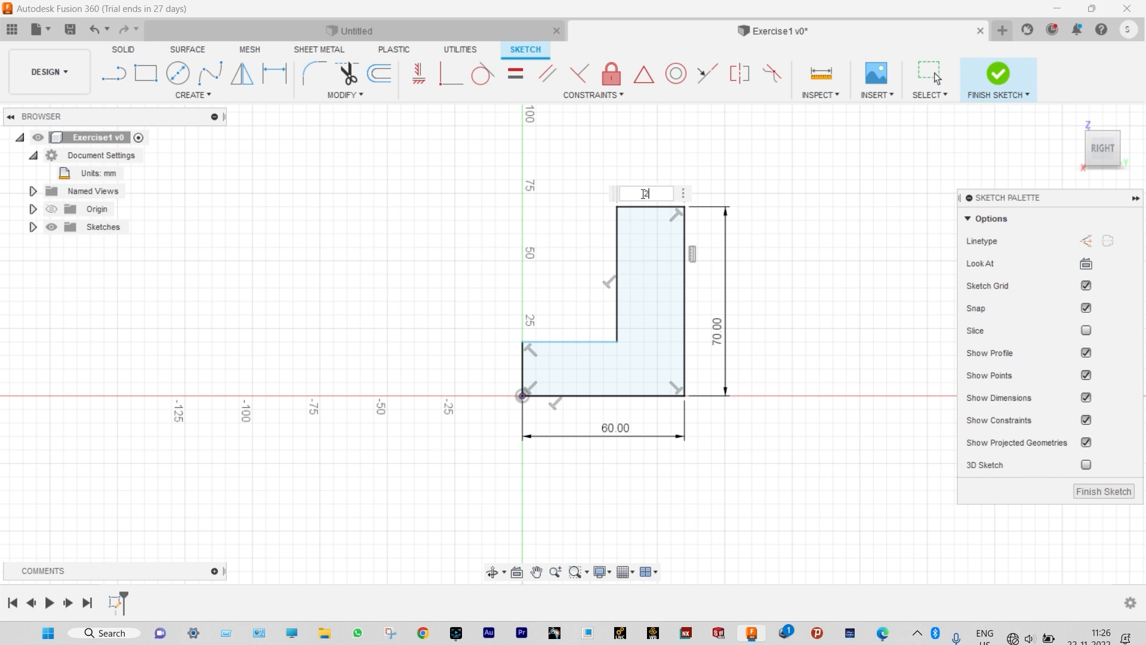
key(Return)
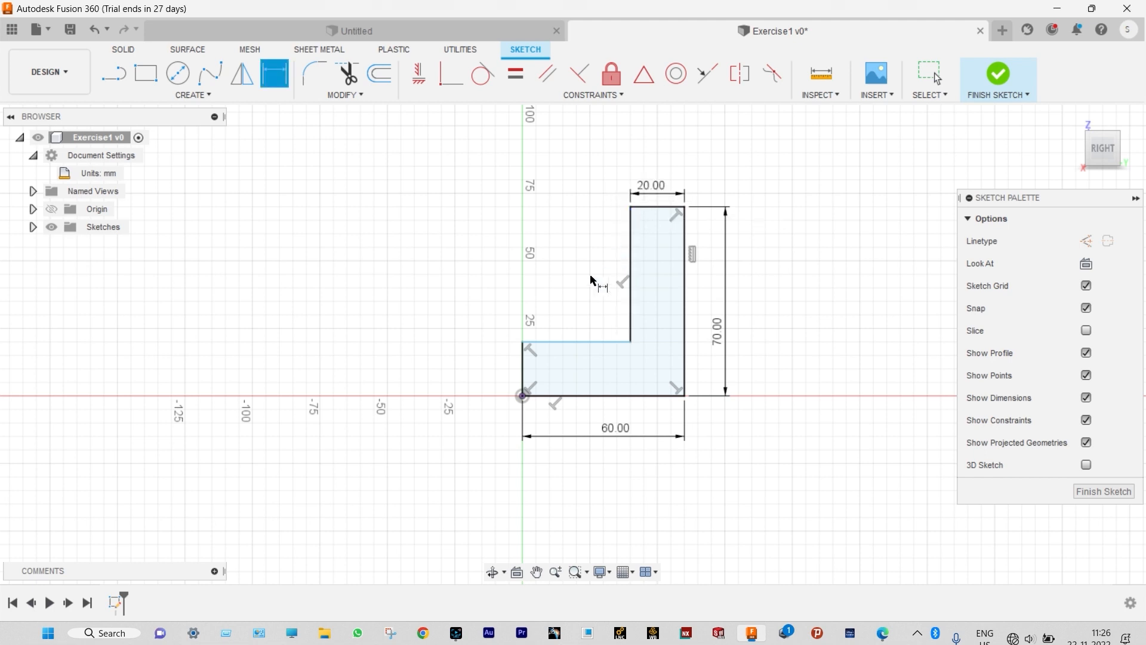
click(523, 362)
click(488, 360)
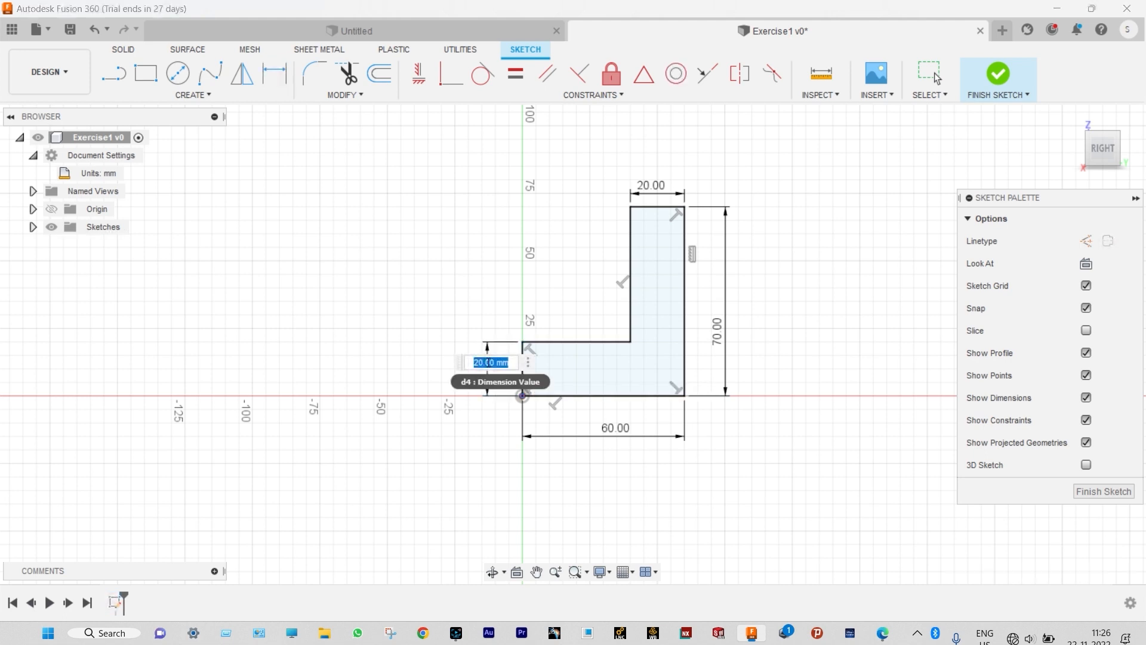
key(Return)
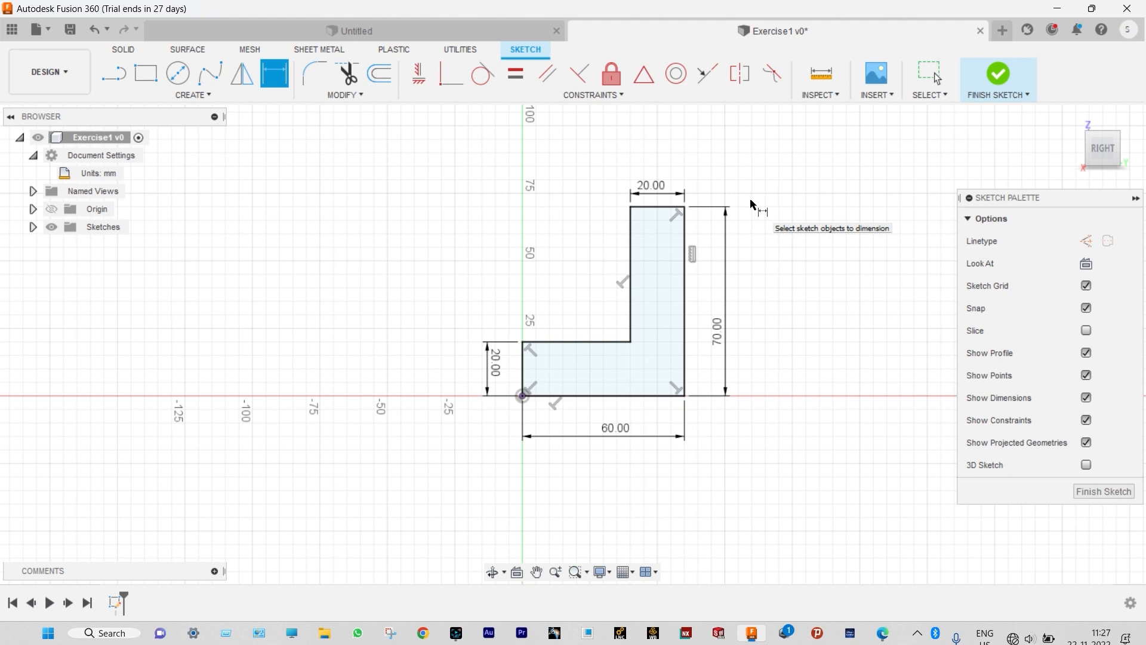
click(996, 78)
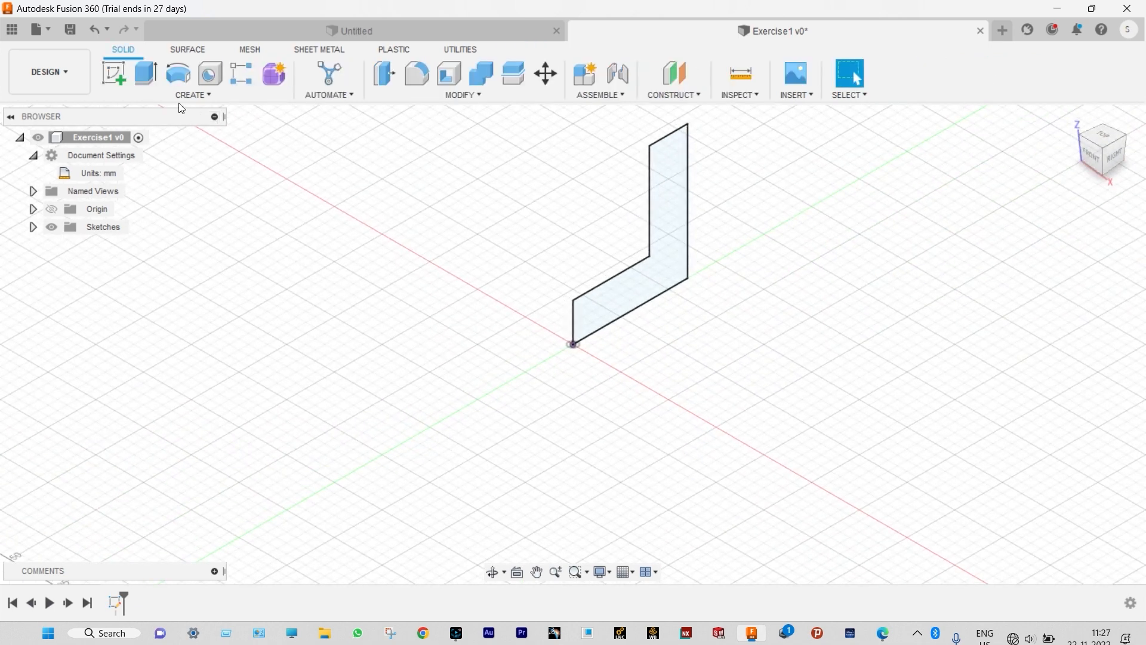
Step: Extrude the L-profile symmetrically by 50 mm per side as a new body
click(146, 74)
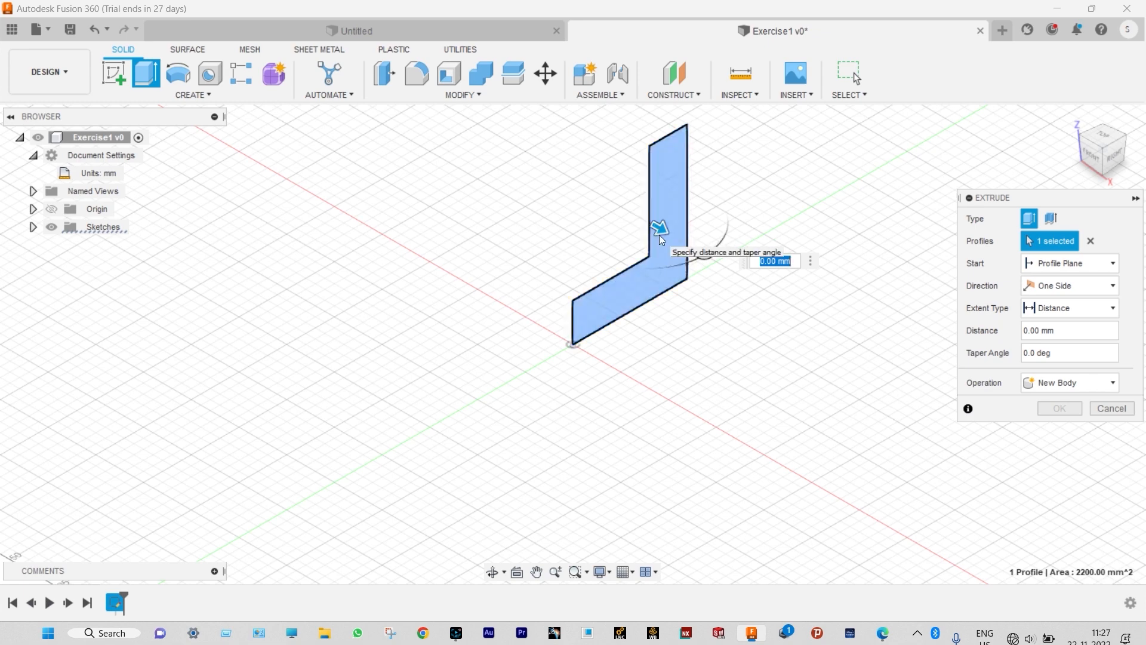
click(1117, 292)
click(1068, 335)
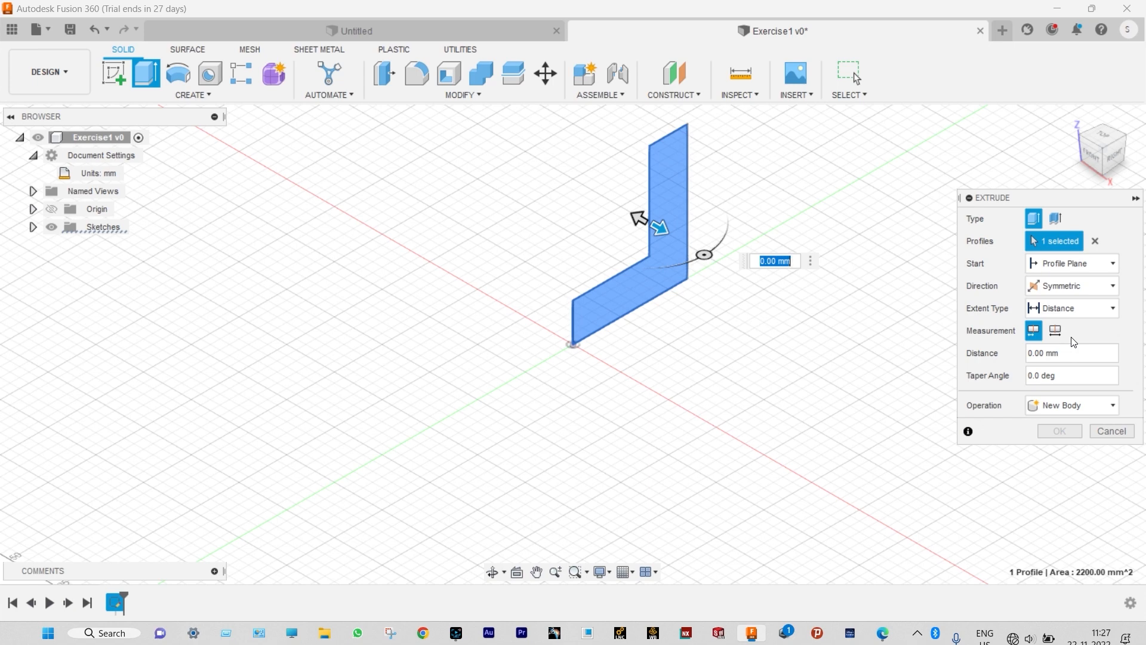
text(50)
key(Return)
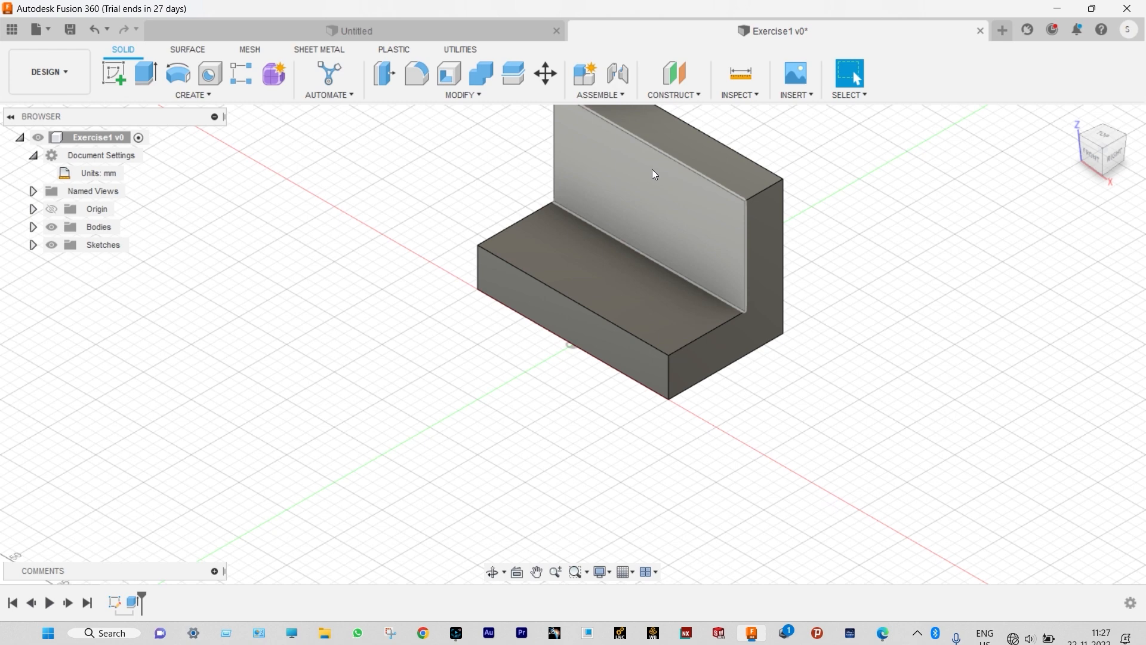
Step: Check the ring in the PDF drawing and sketch a circle about 50 mm across on the upright's front face, centred on its top edge's midpoint
click(883, 633)
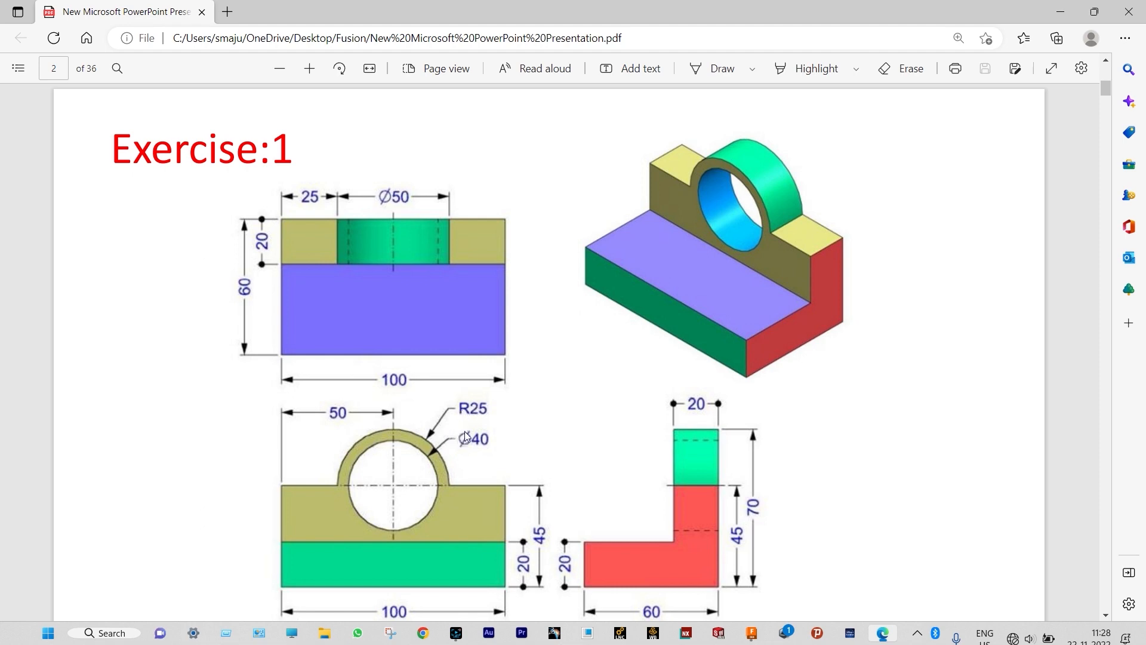
click(1060, 11)
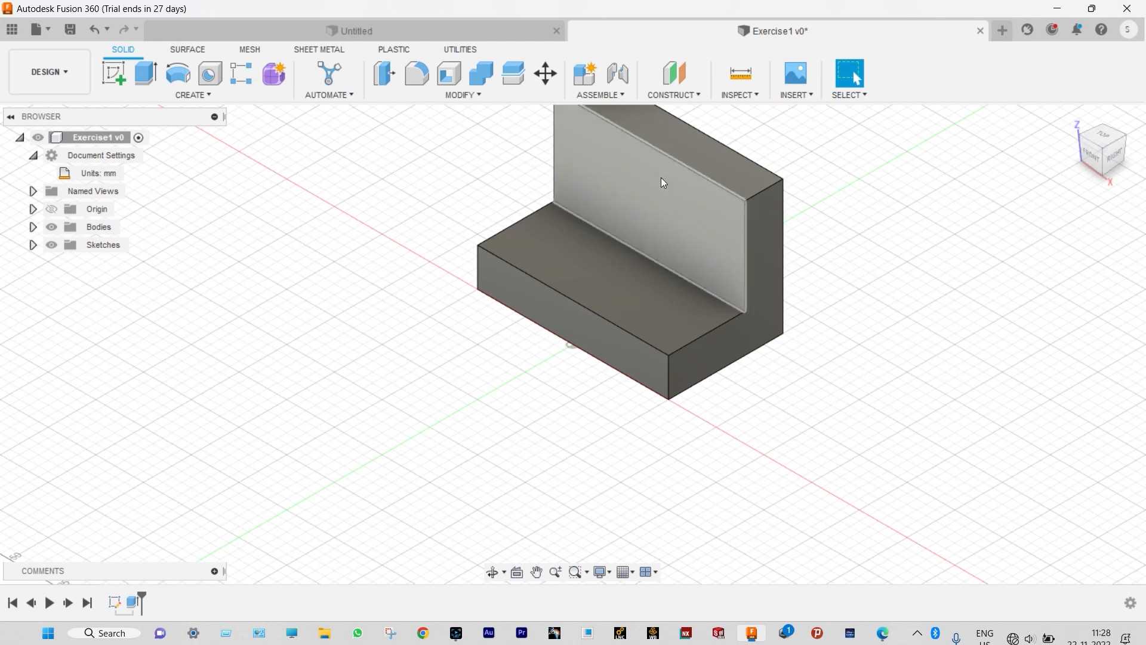
click(662, 182)
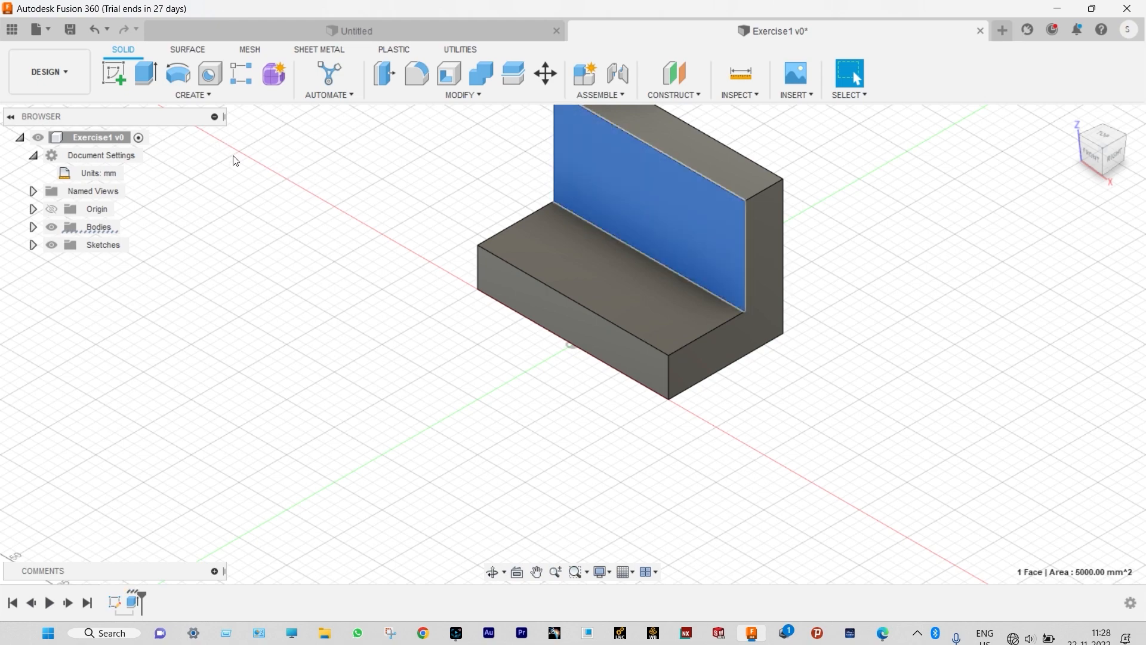
click(117, 75)
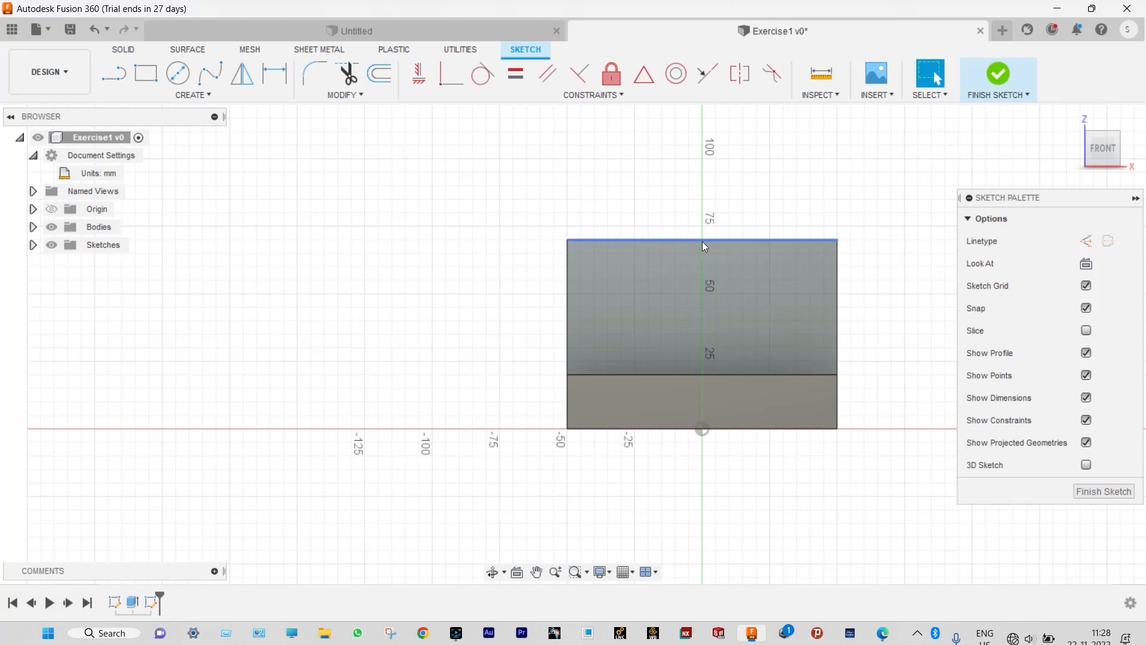
click(178, 73)
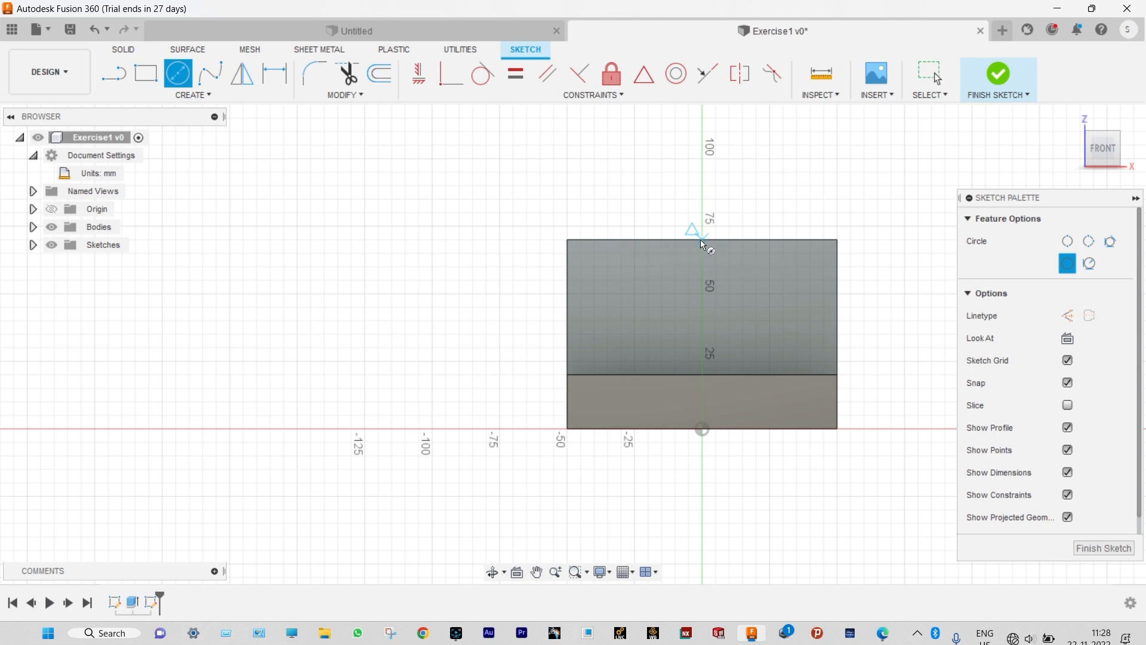
click(632, 243)
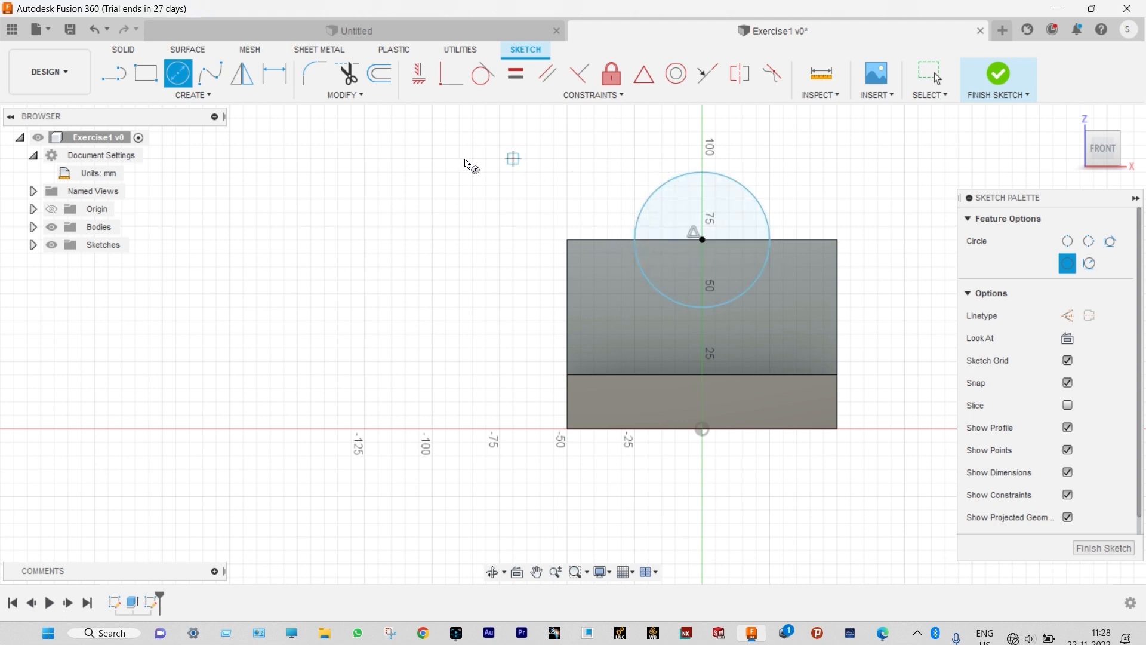
Step: Dimension the circle's diameter as 50 mm and finish the sketch
click(274, 73)
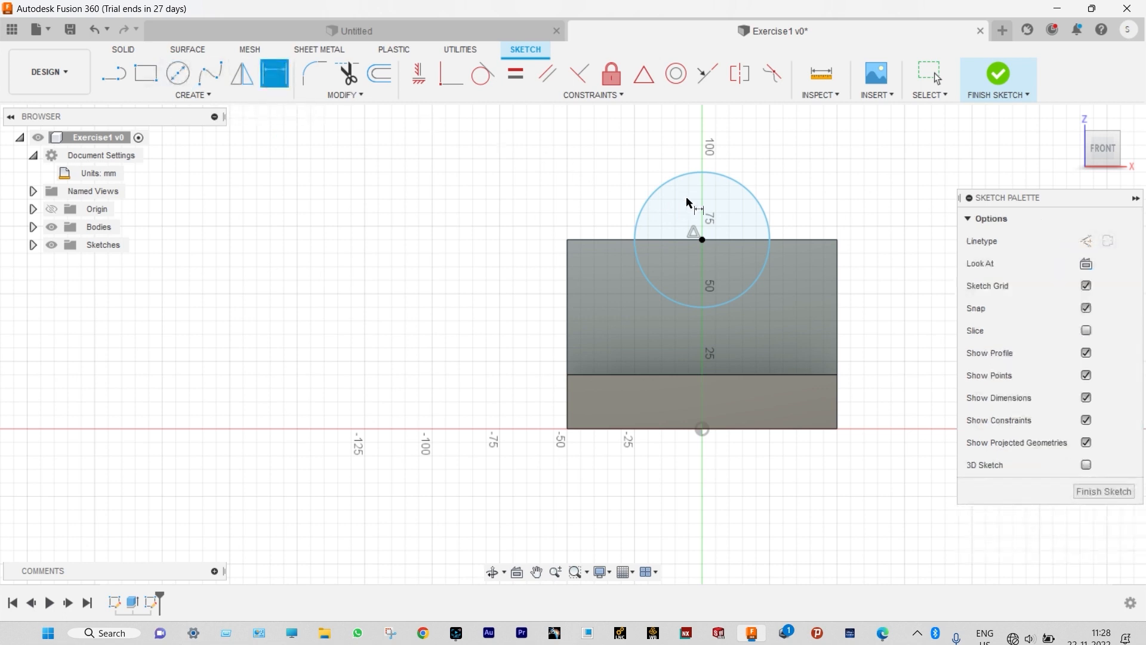
click(734, 182)
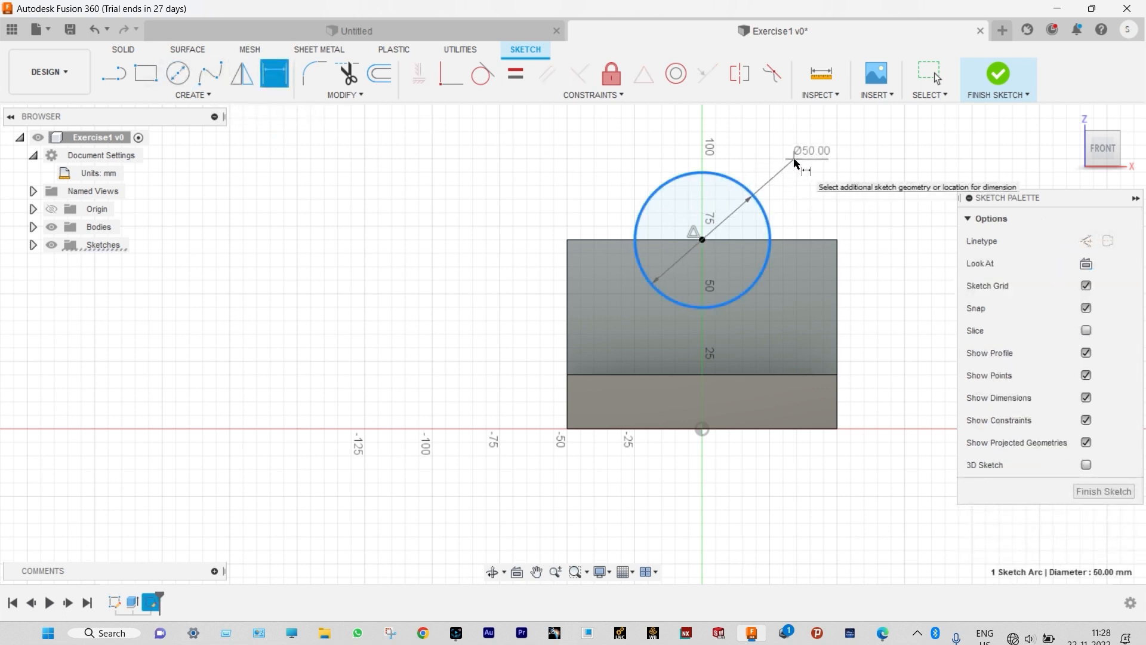
click(796, 163)
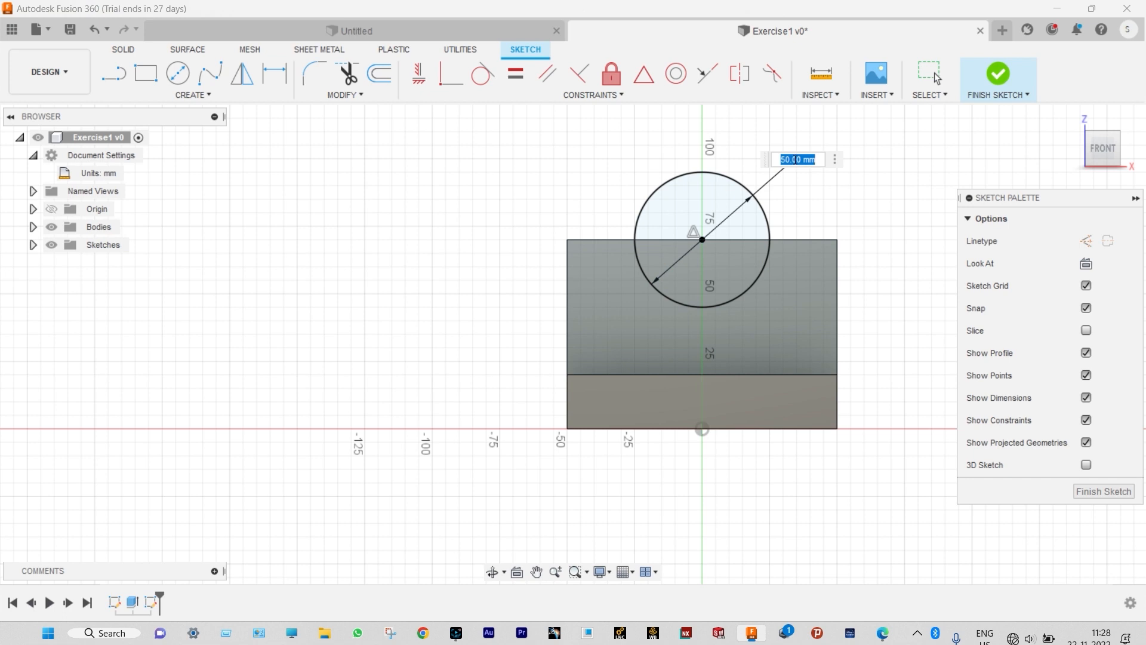
key(Return)
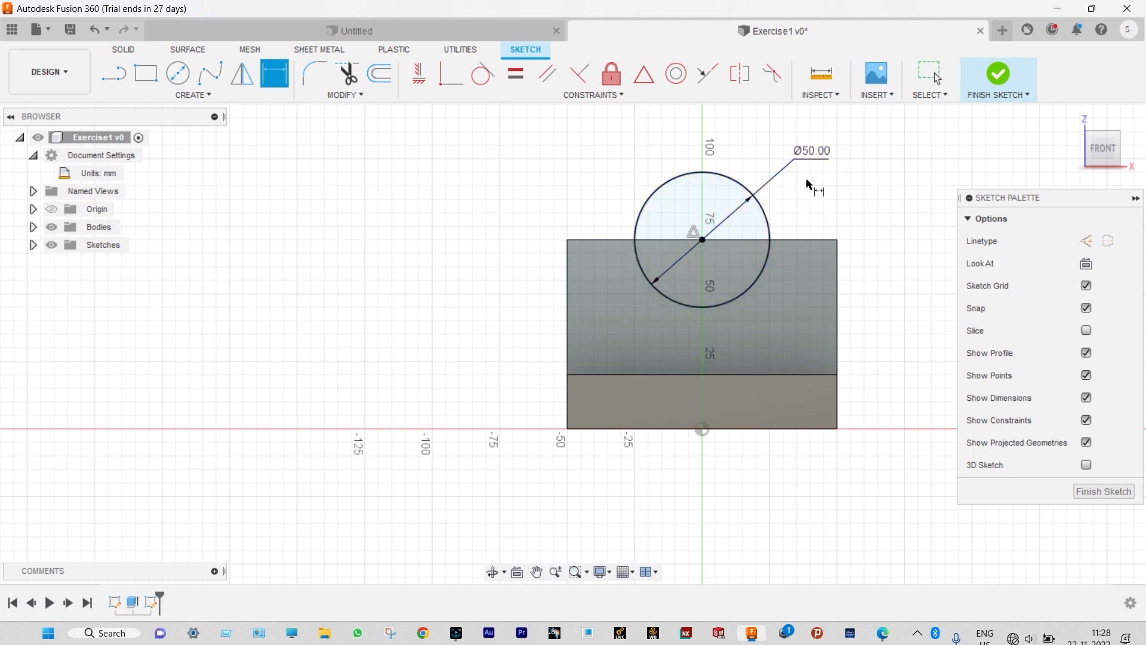
click(995, 76)
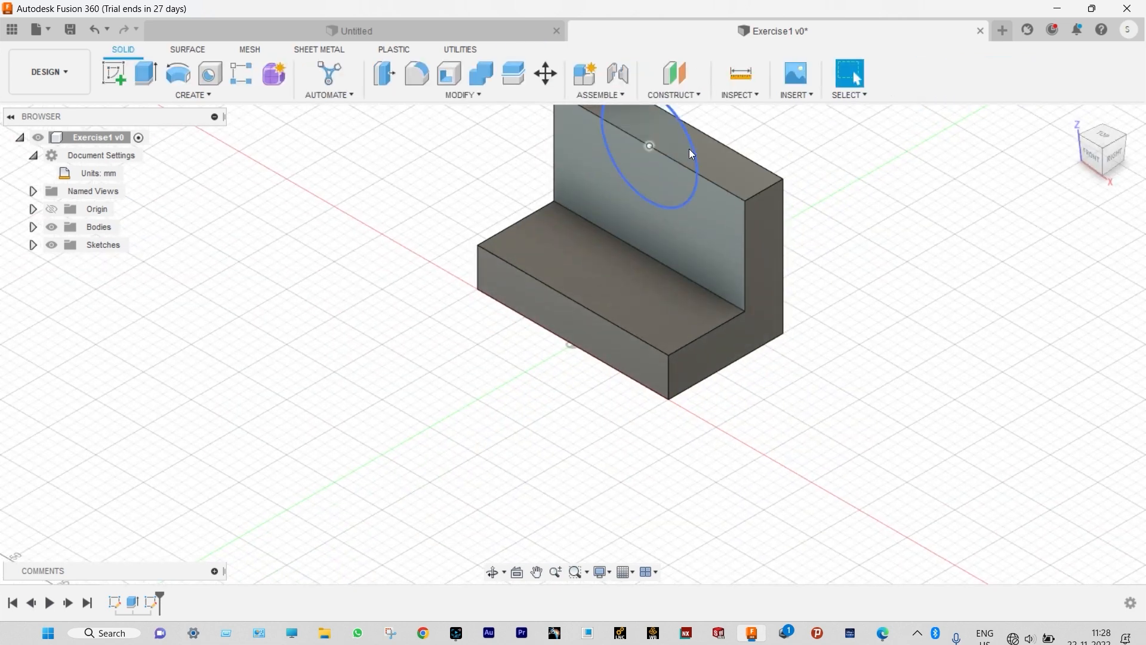
Step: Extrude the half-circle above the upright's top edge up to the upright's back face, joining it to the body
click(145, 73)
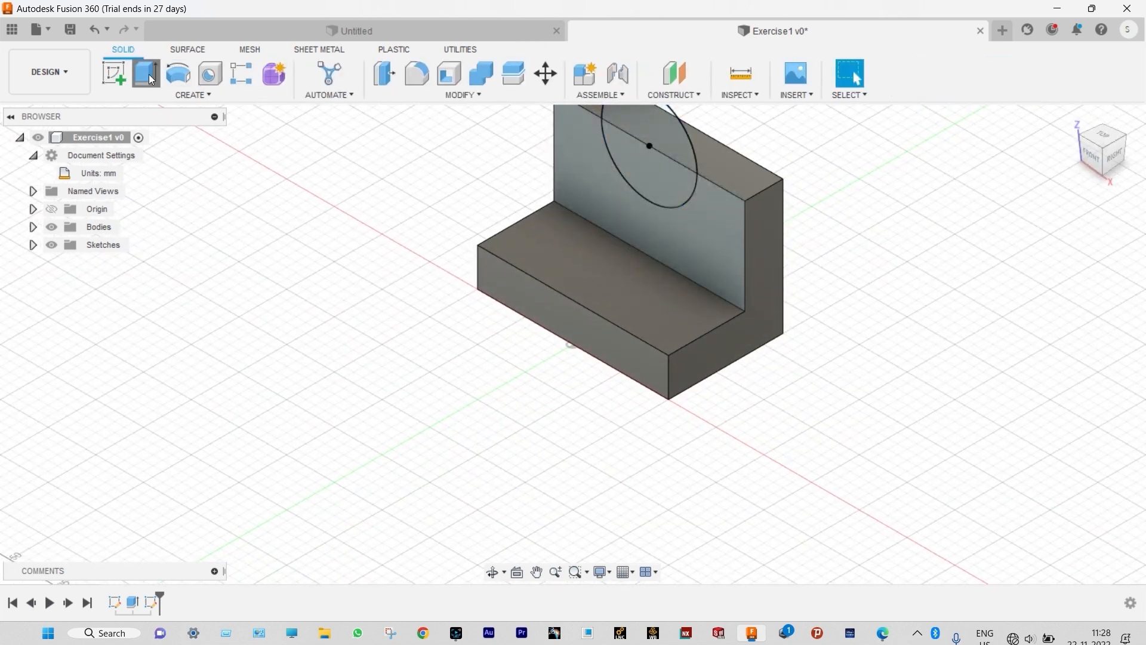
click(680, 145)
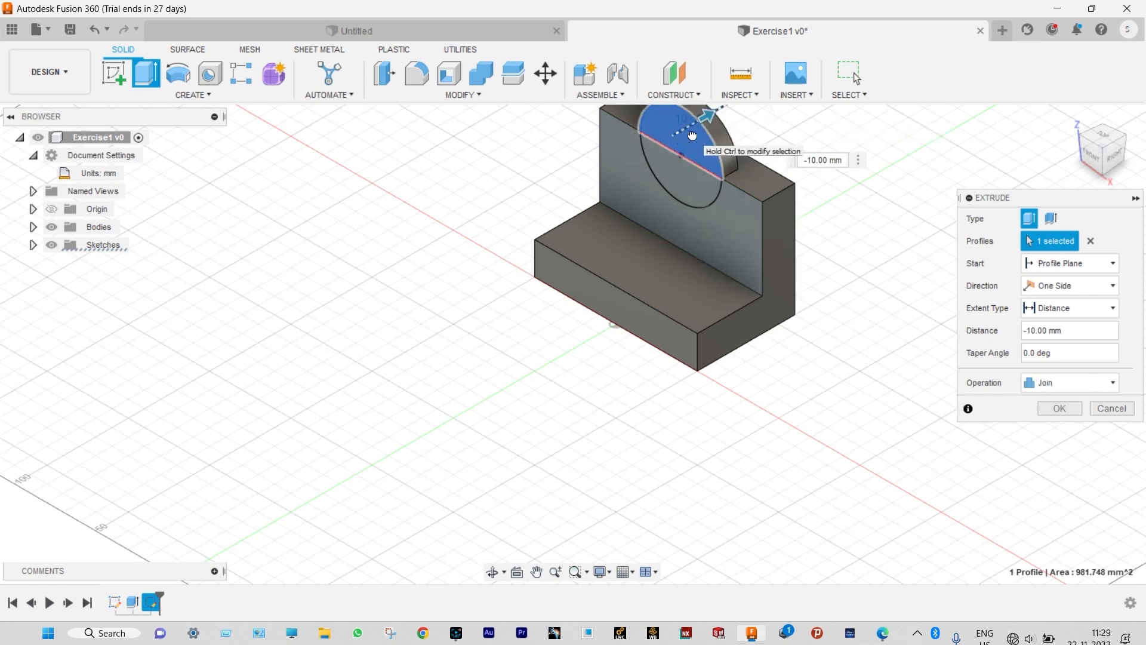
drag(673, 140, 699, 133)
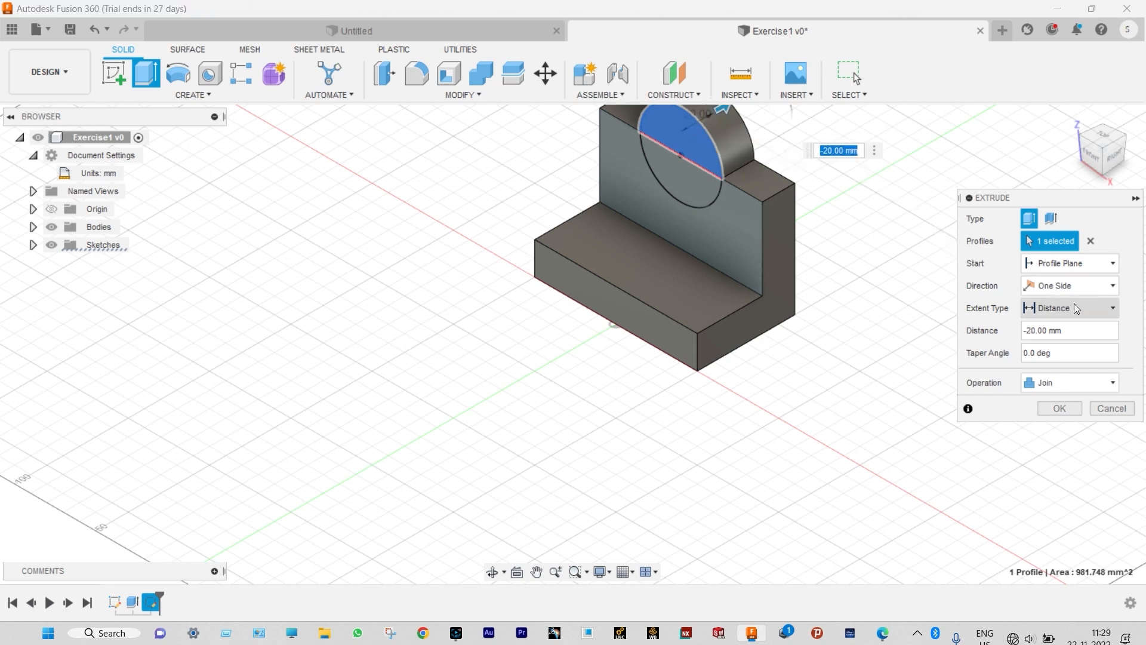
click(1114, 308)
click(1060, 345)
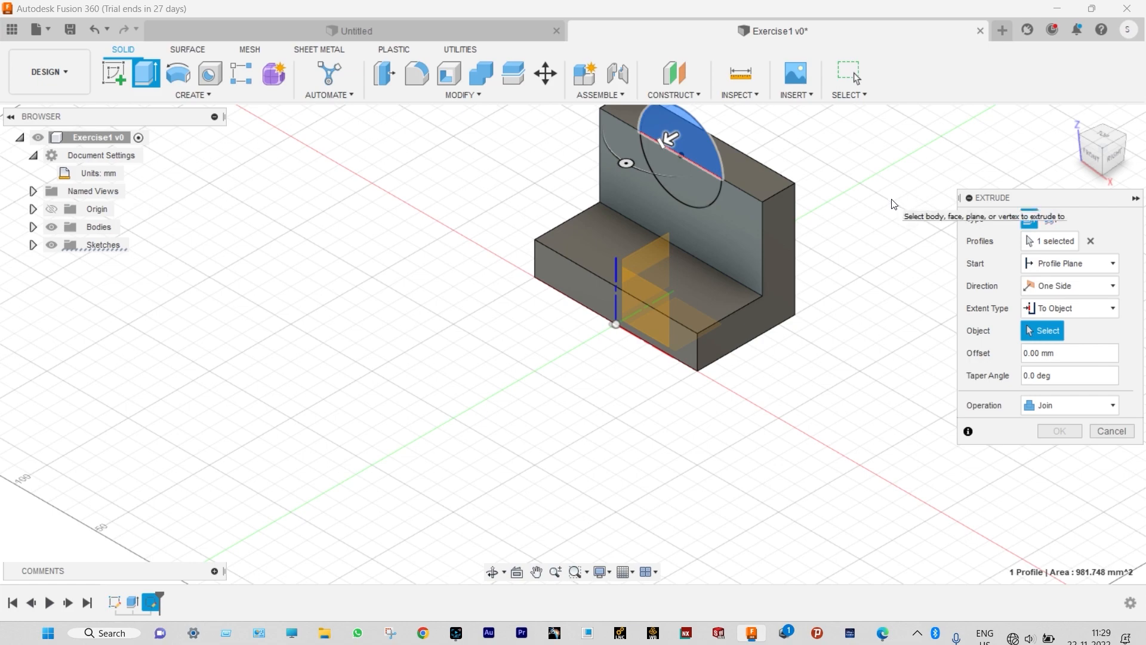
shift+middle_drag(891, 200, 773, 178)
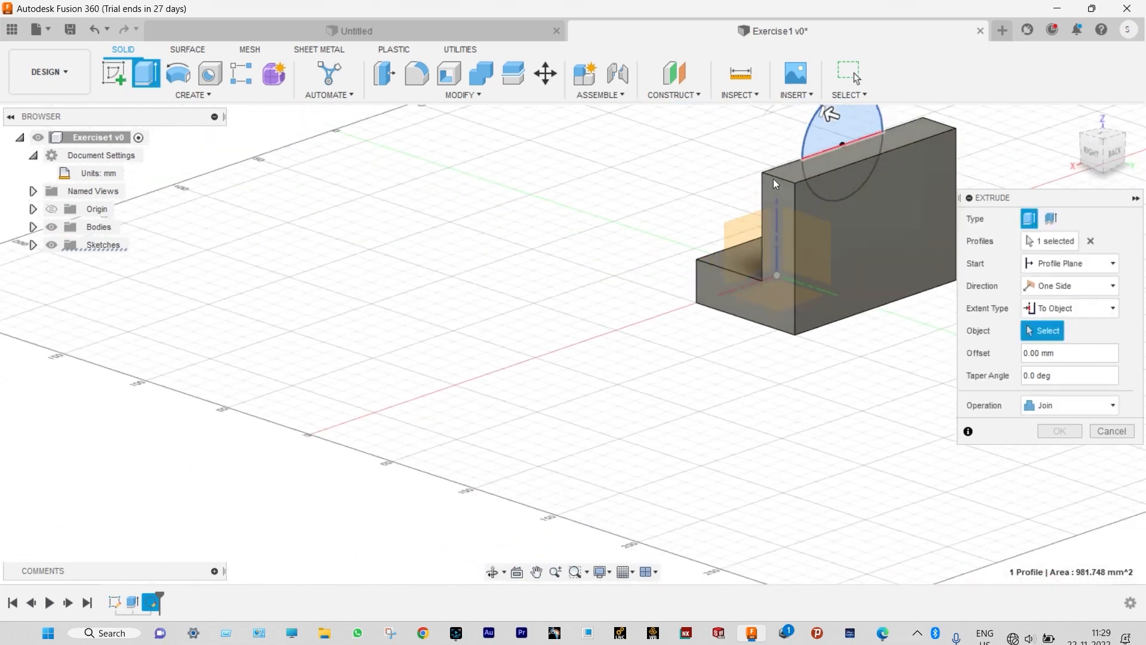
click(854, 213)
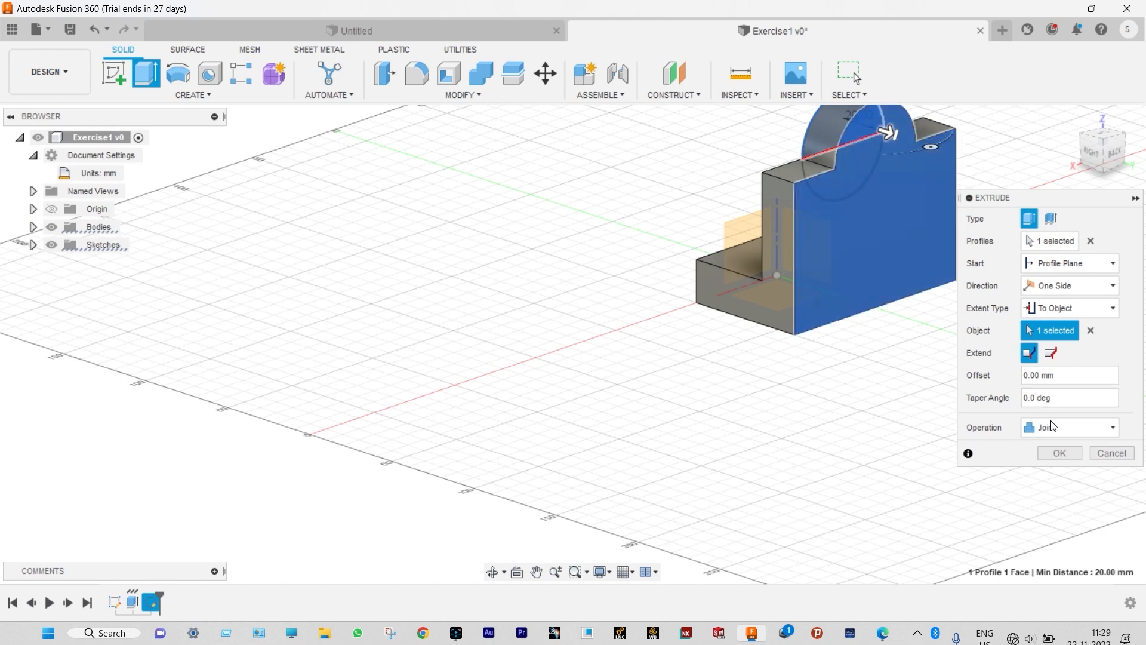
click(1060, 452)
click(1113, 428)
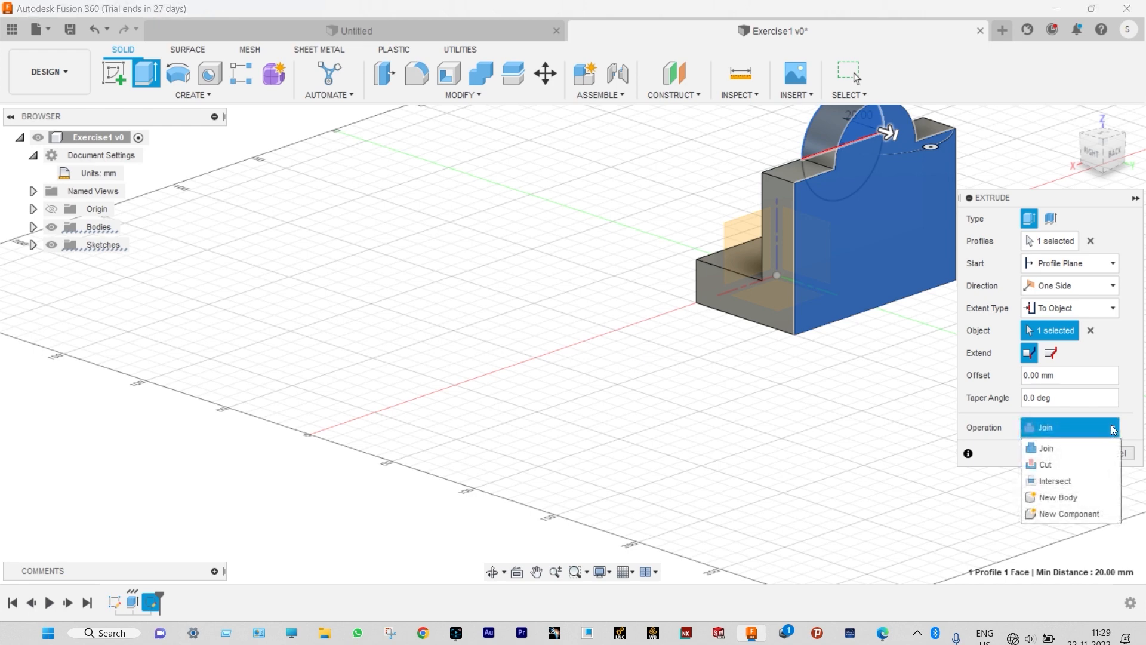
click(1068, 449)
click(1064, 453)
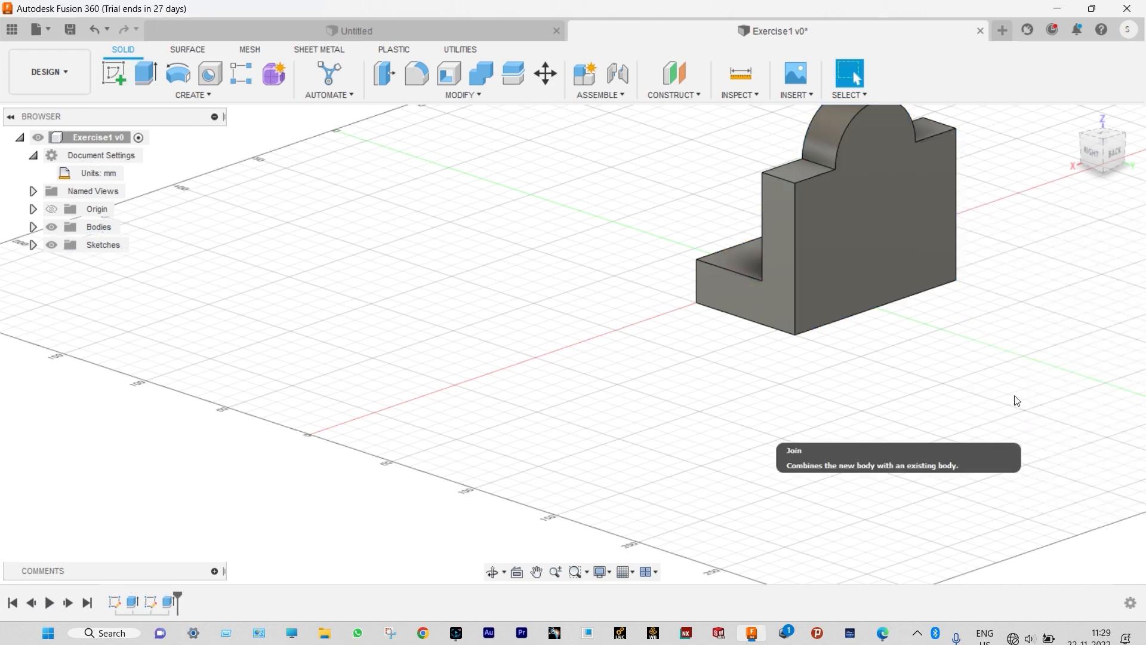
Step: Start a sketch on the upright's front face and draw a circle about 40 mm across, concentric with the rounded top
scroll(948, 382, down, 3)
shift+middle_drag(656, 342, 805, 322)
scroll(859, 188, up, 2)
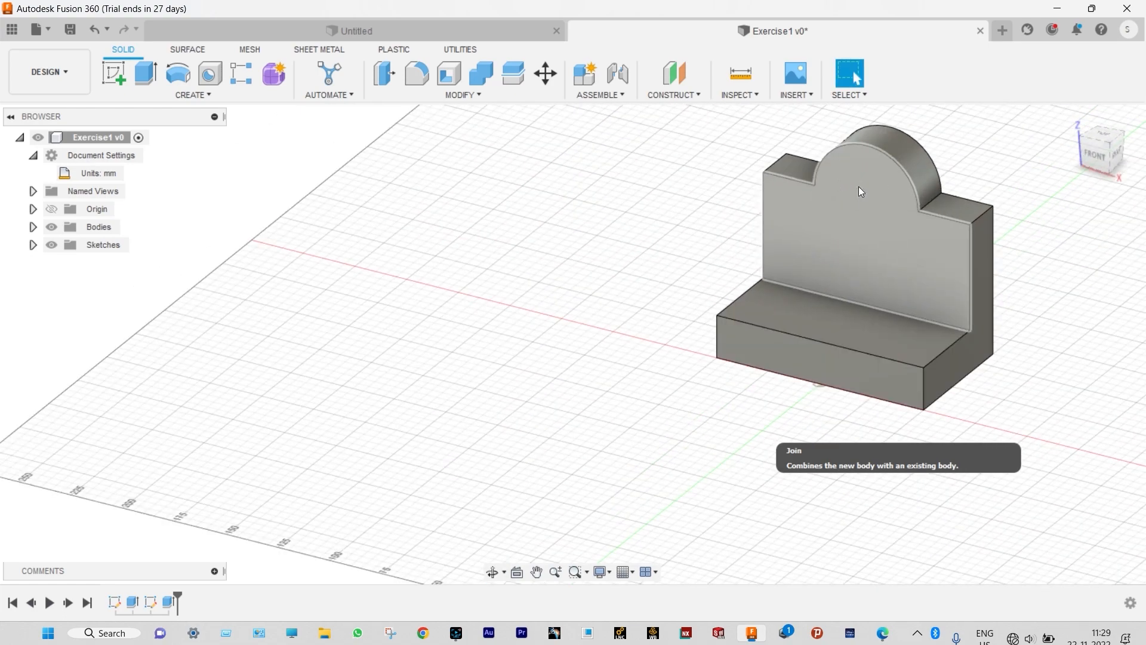
click(859, 191)
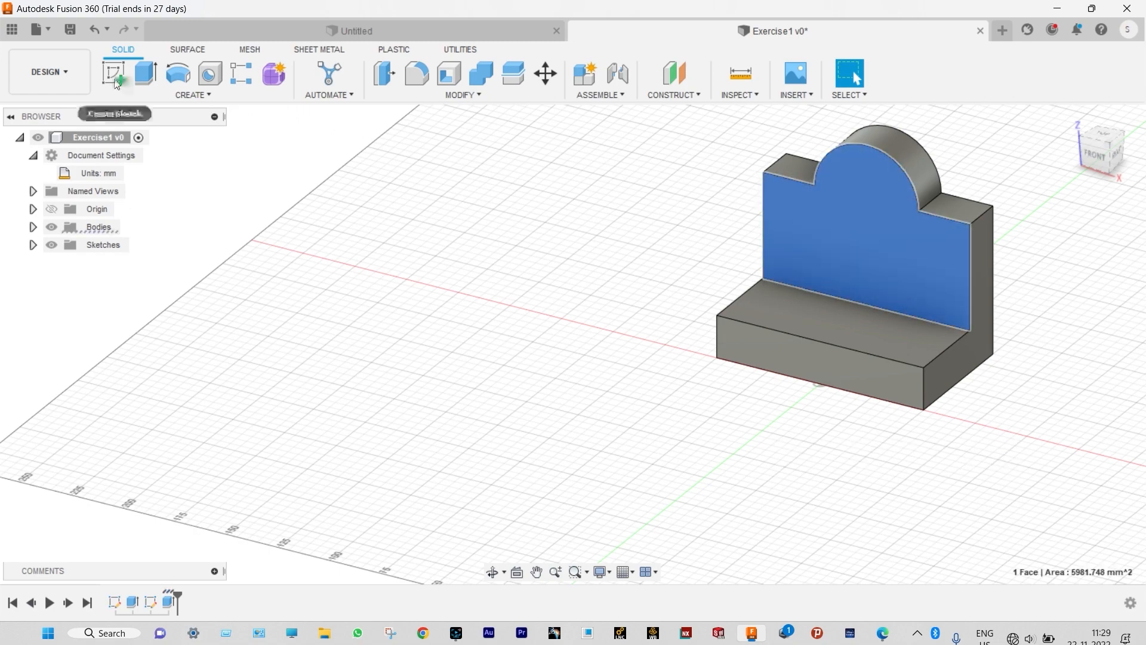
click(113, 74)
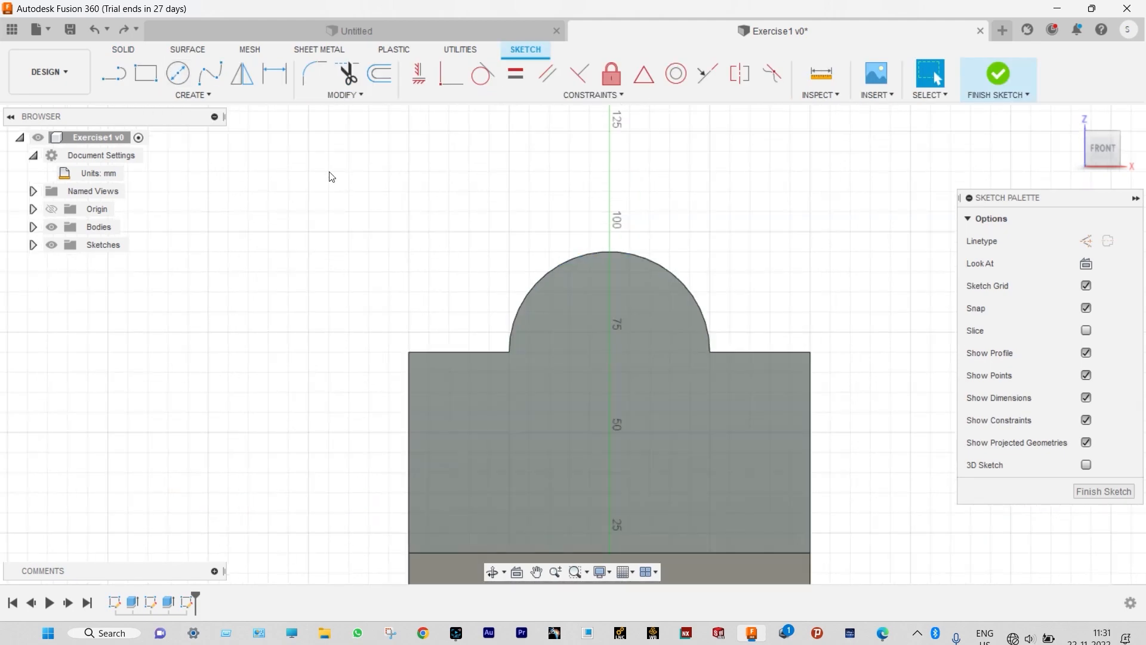
click(188, 76)
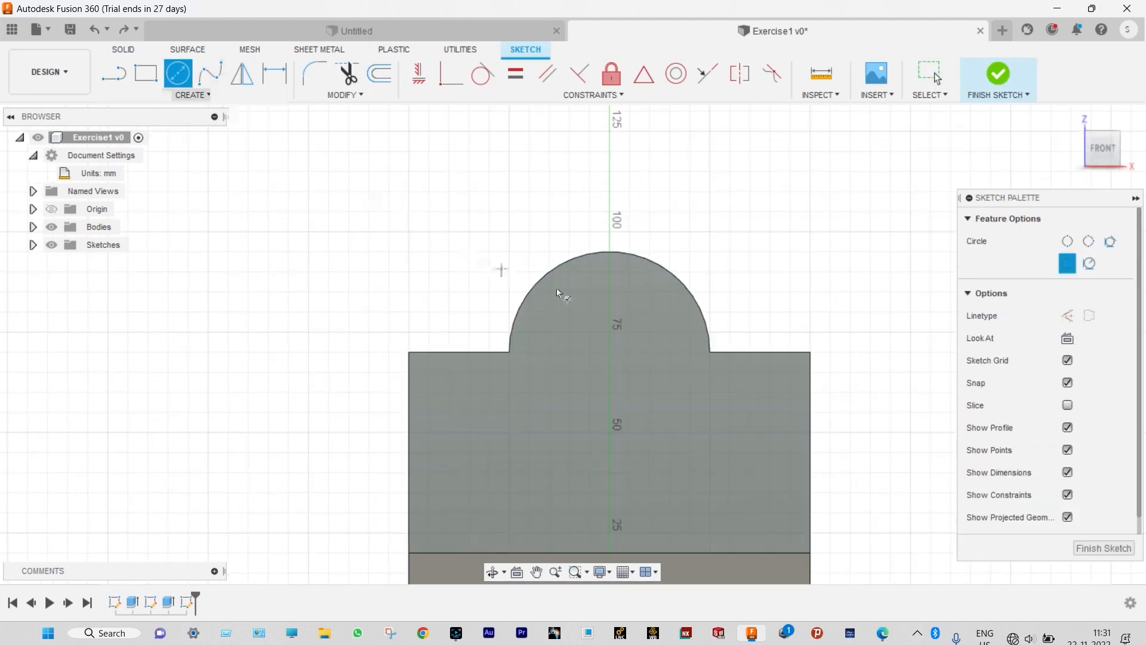
click(611, 350)
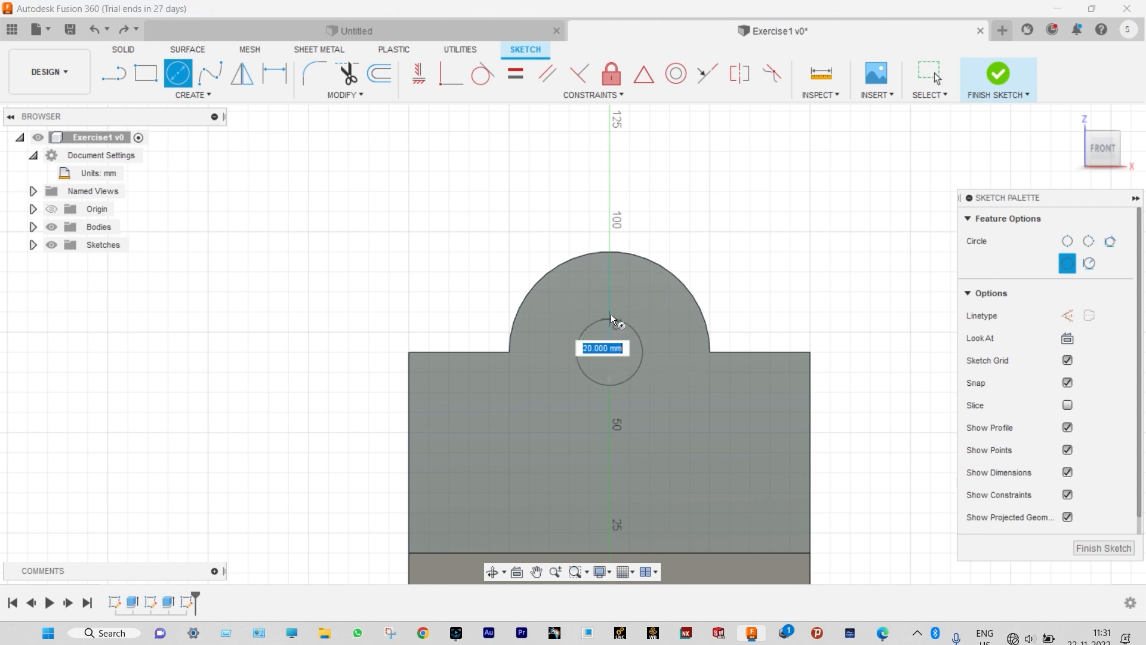
click(611, 277)
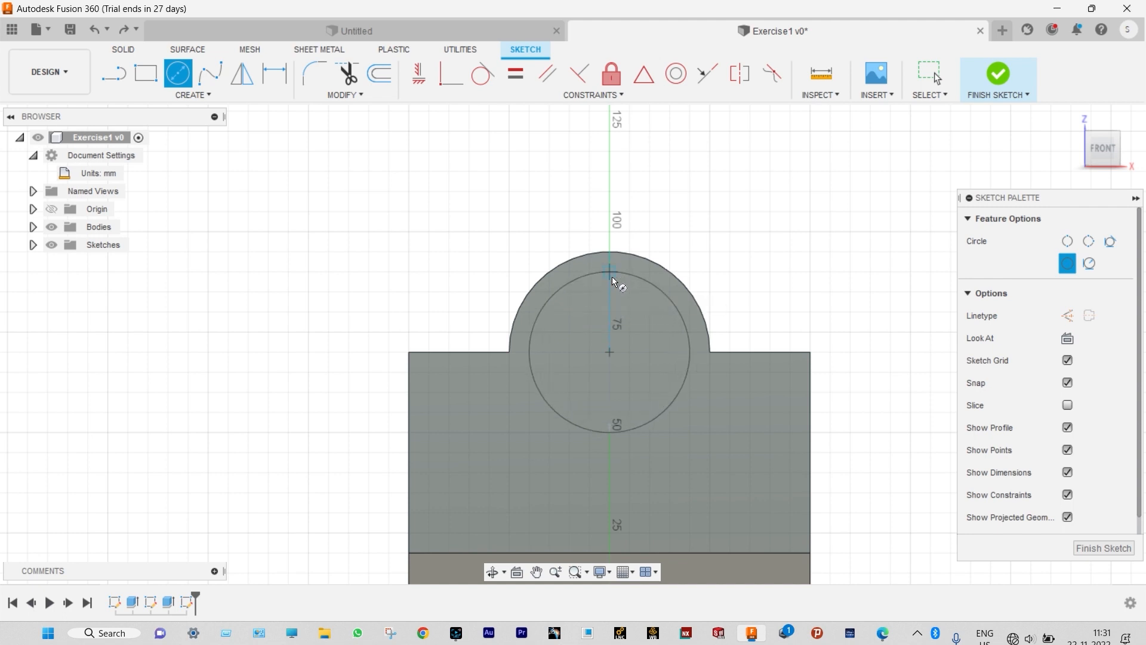
Step: Dimension the inner circle's diameter as 40 mm and finish the sketch
click(273, 68)
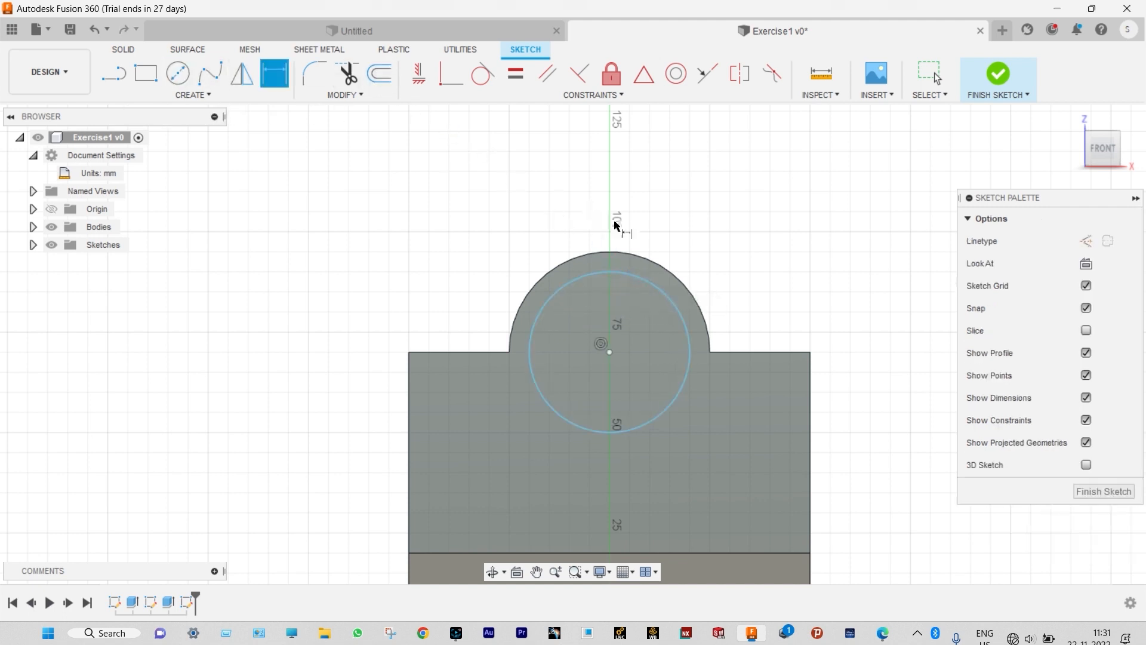
click(657, 284)
click(718, 238)
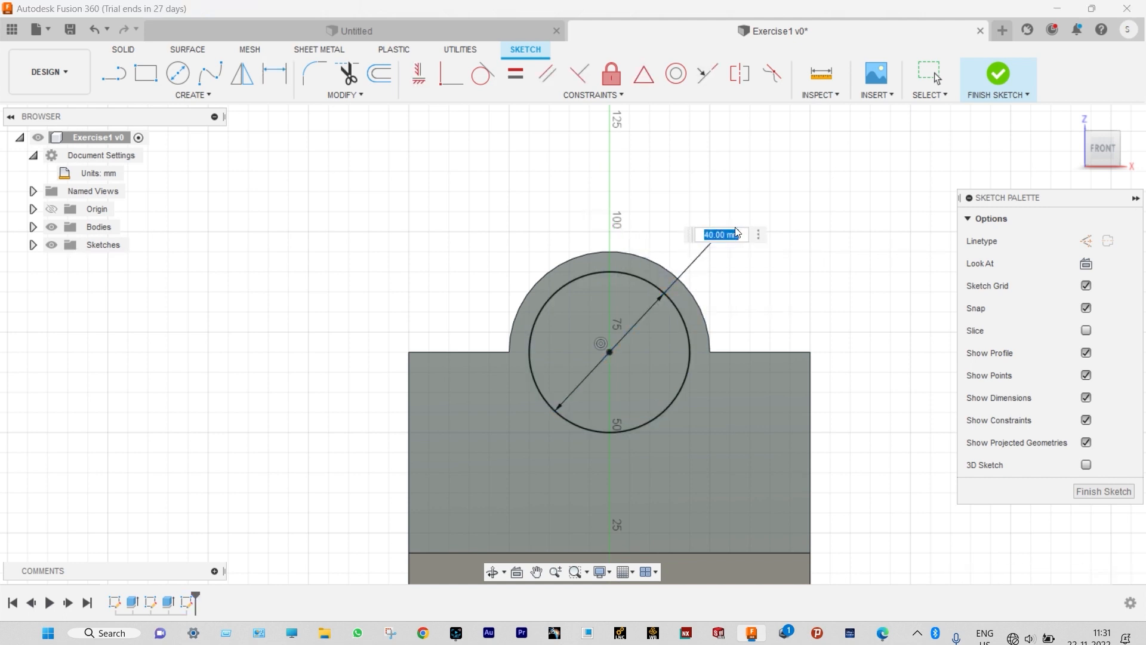
key(Return)
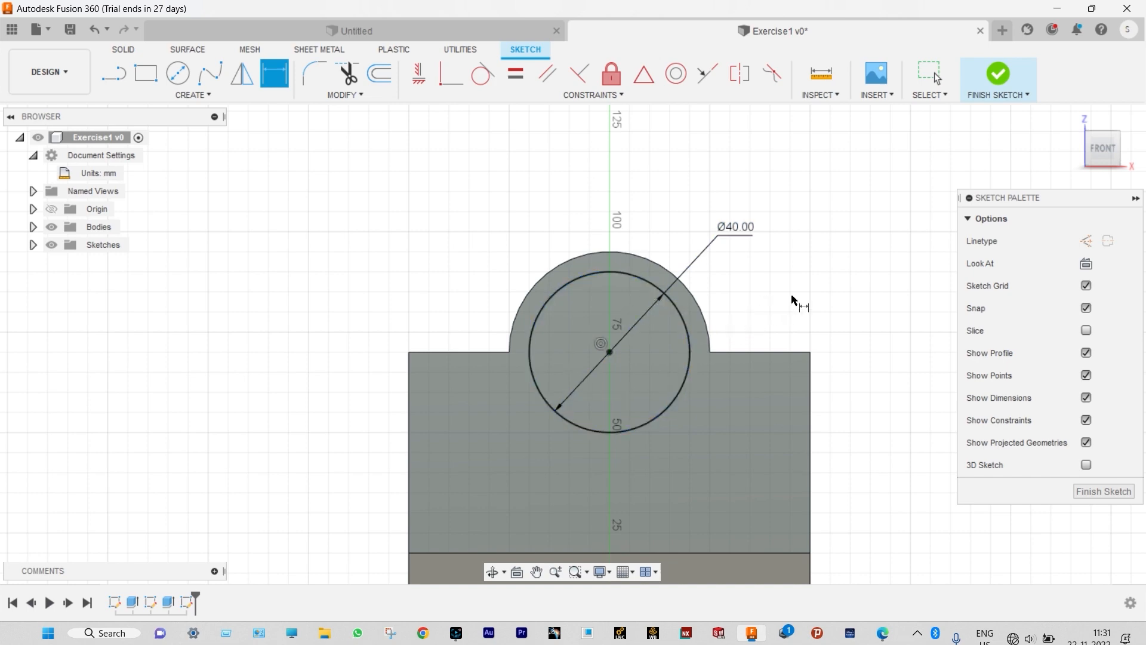
shift+middle_drag(794, 300, 698, 335)
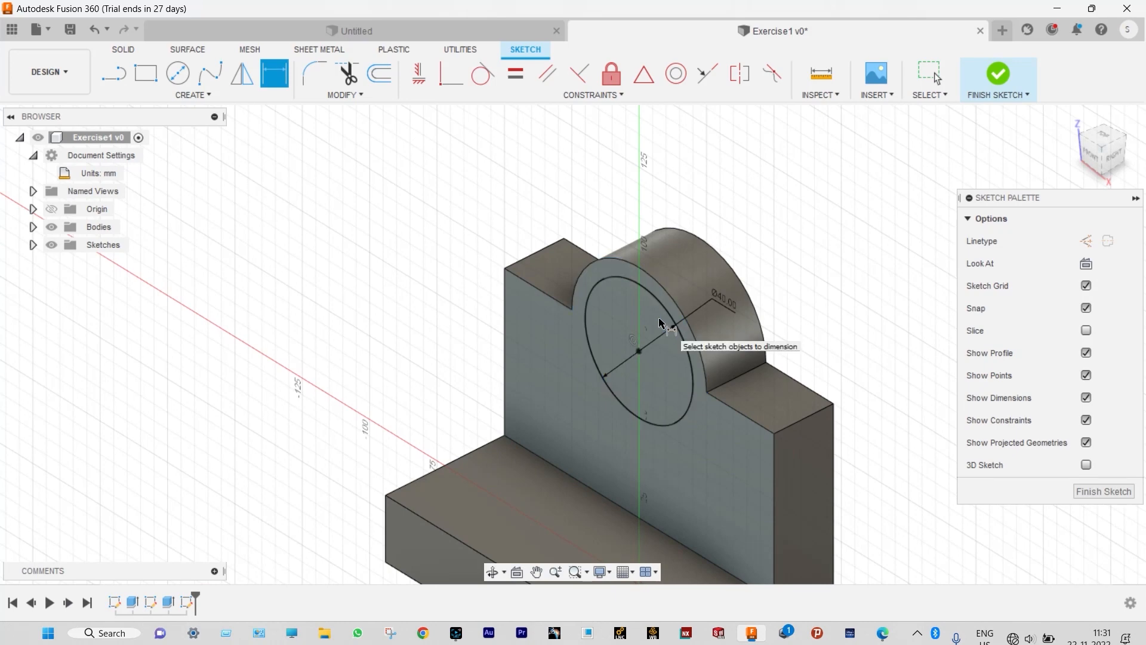
click(994, 75)
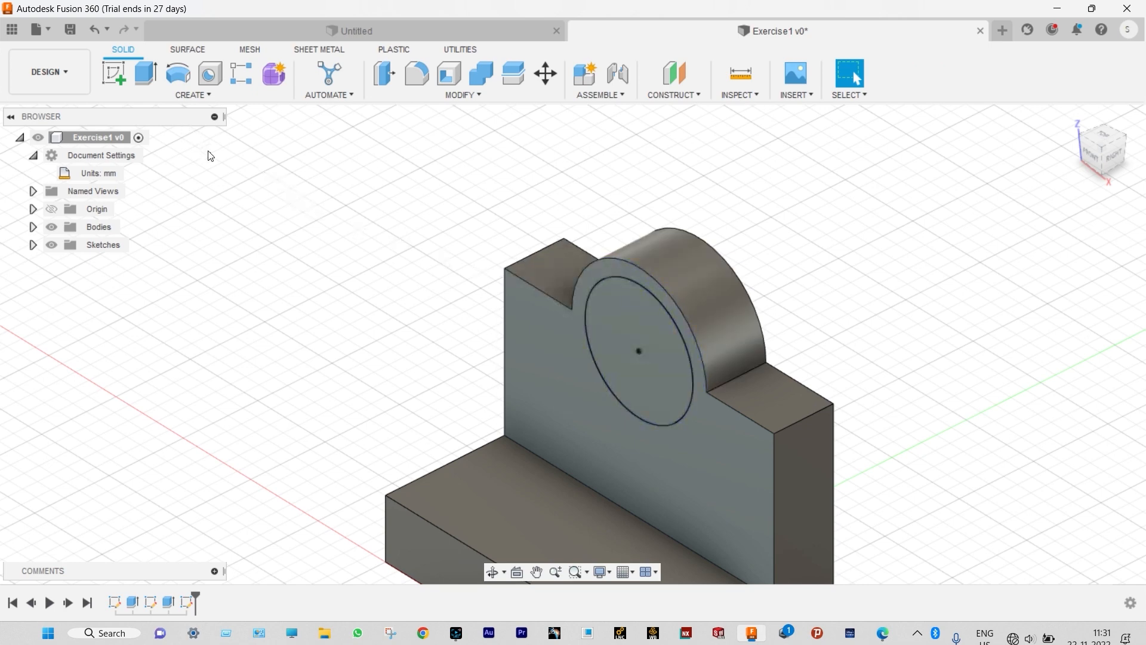
Step: Extrude the 40 mm circle backwards as a cut with the All extent to bore through the upright
click(146, 80)
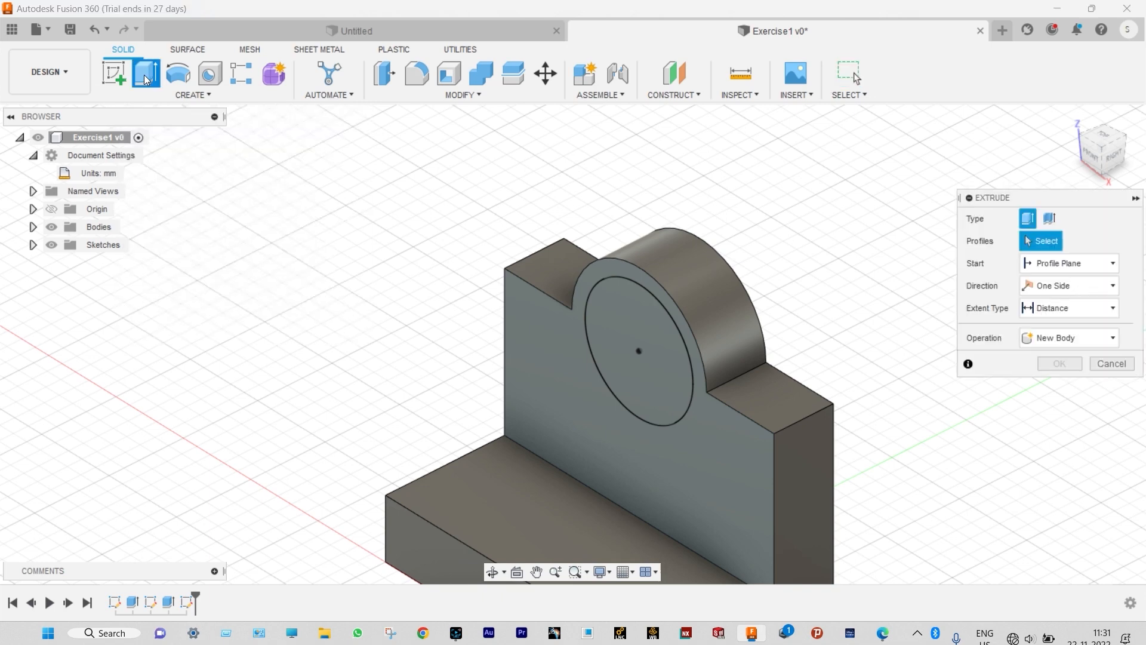
click(632, 331)
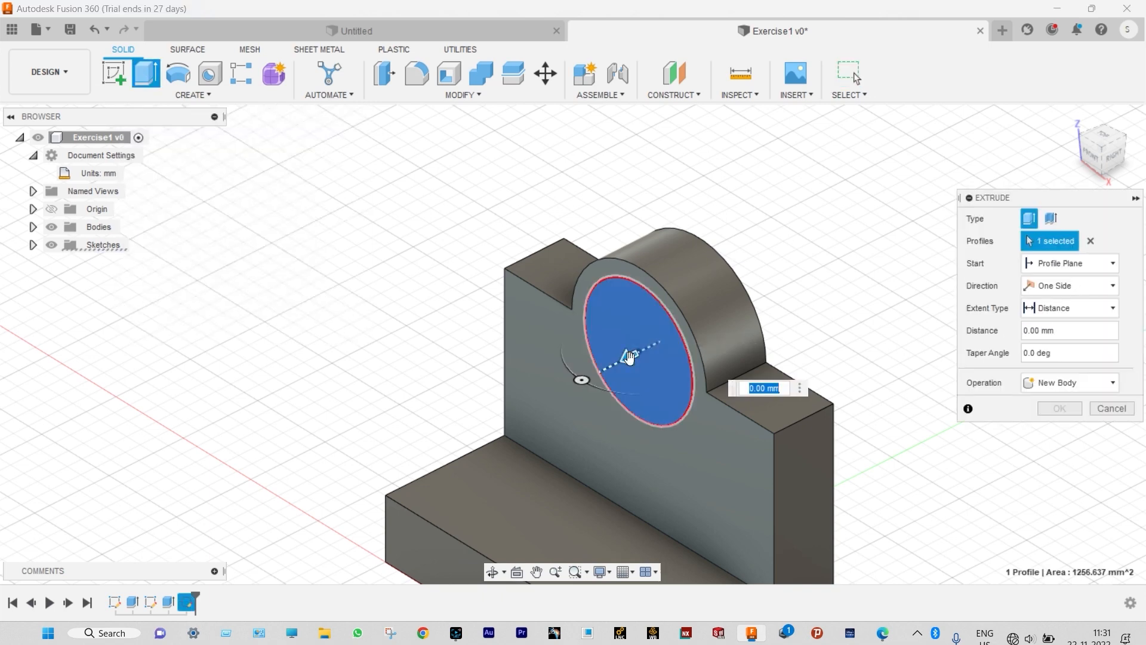
drag(629, 356, 843, 314)
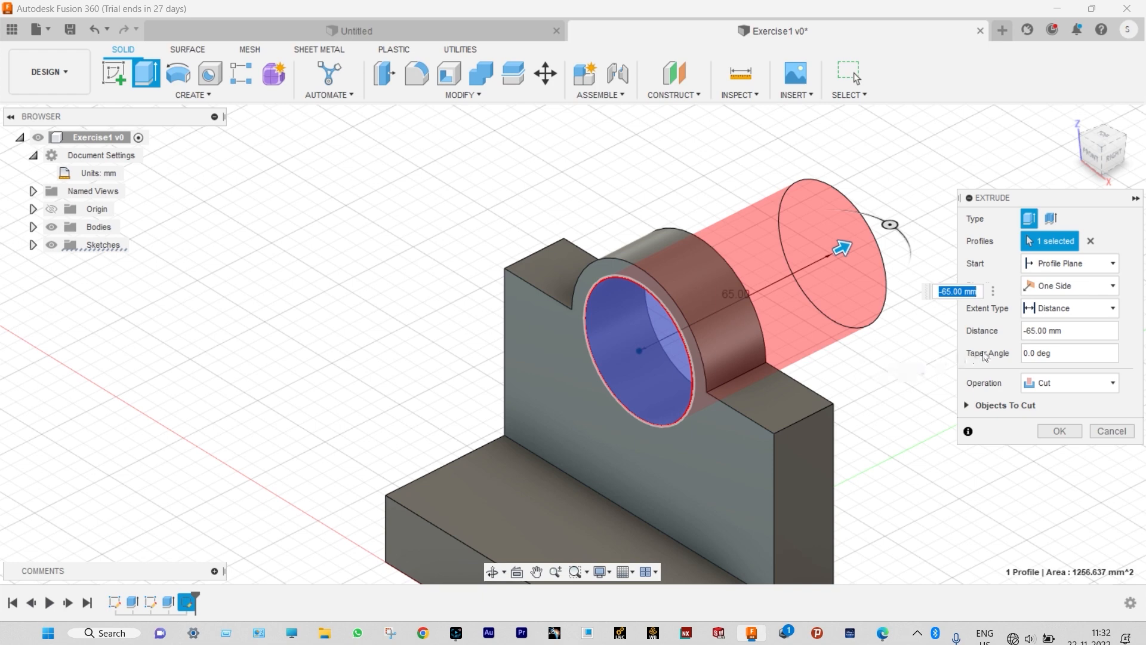
click(1063, 308)
click(1049, 358)
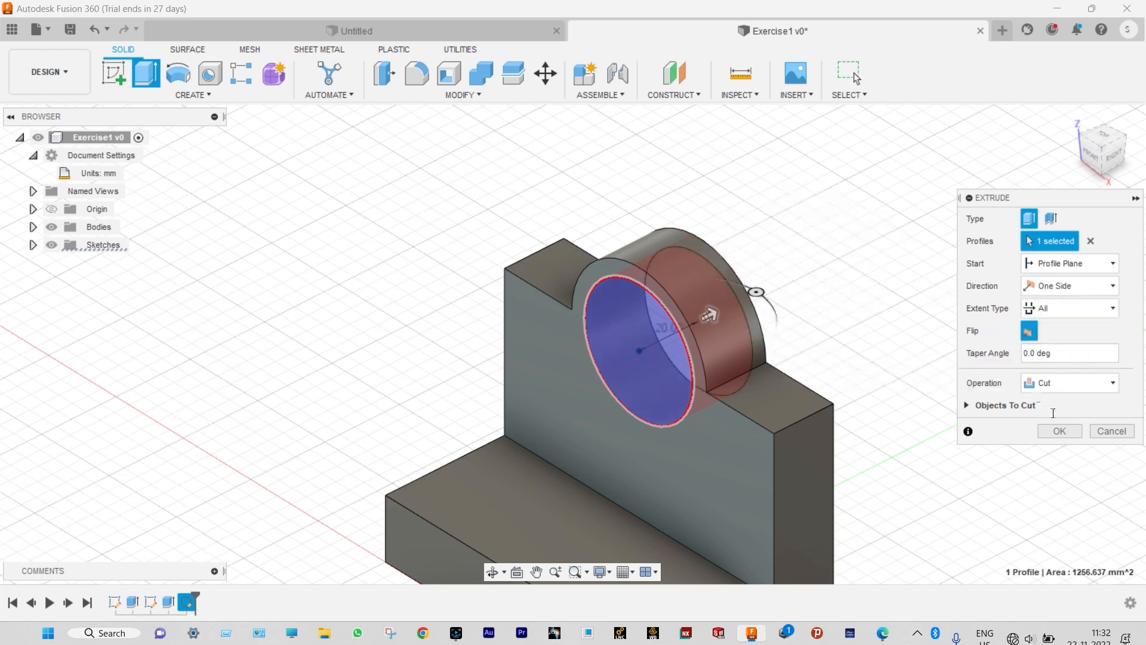
click(1056, 430)
Step: Apply the Coating - Titanium Nitride appearance from the Metal coatings to the whole bracket body
scroll(916, 404, down, 5)
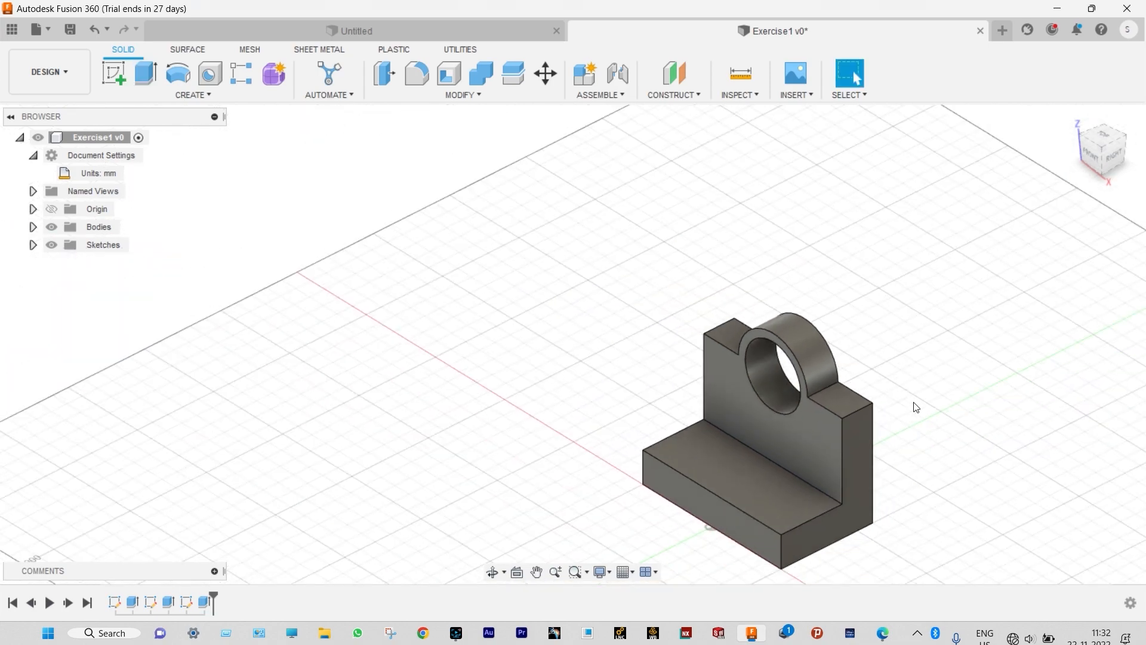
scroll(896, 473, down, 2)
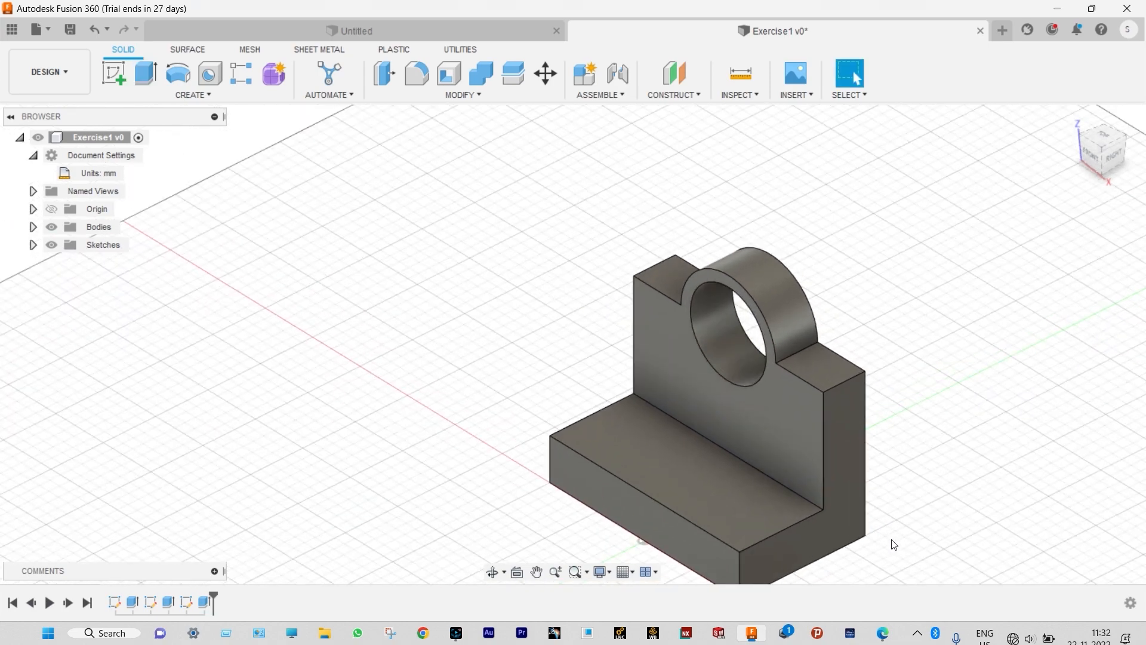
scroll(895, 564, up, 4)
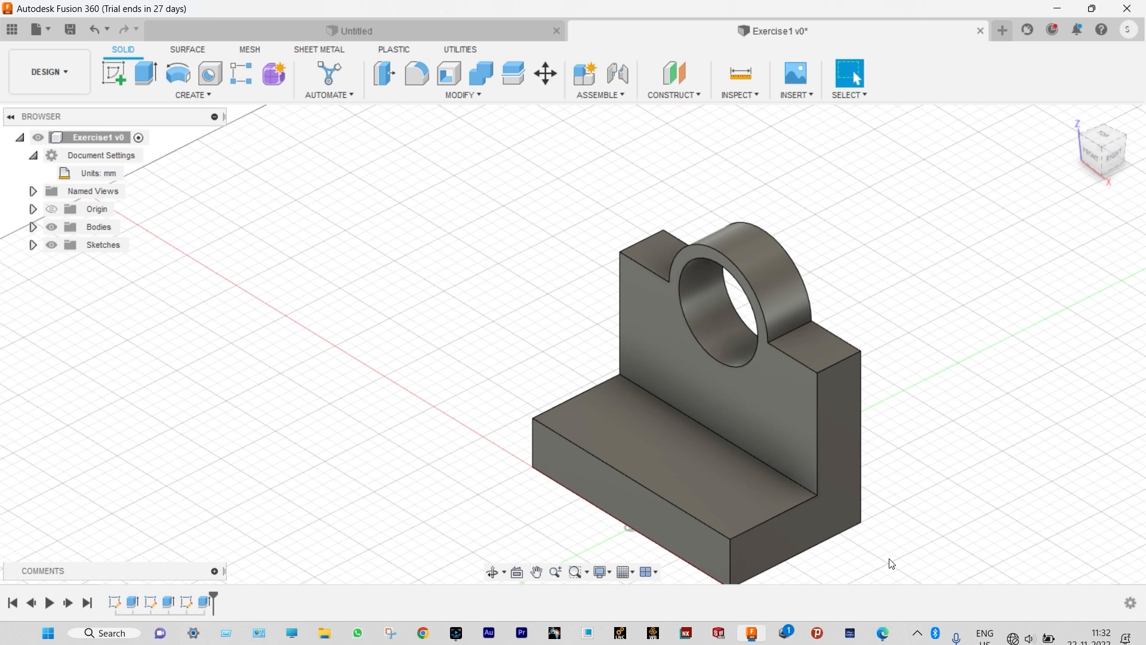
key(a)
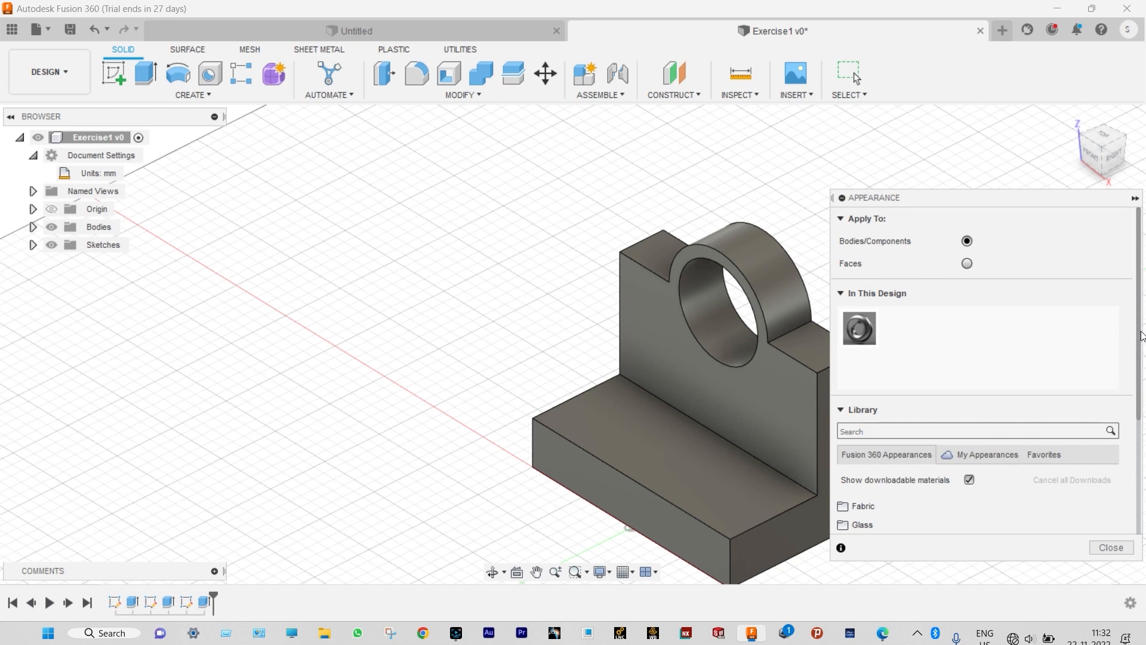
drag(1141, 342, 1143, 429)
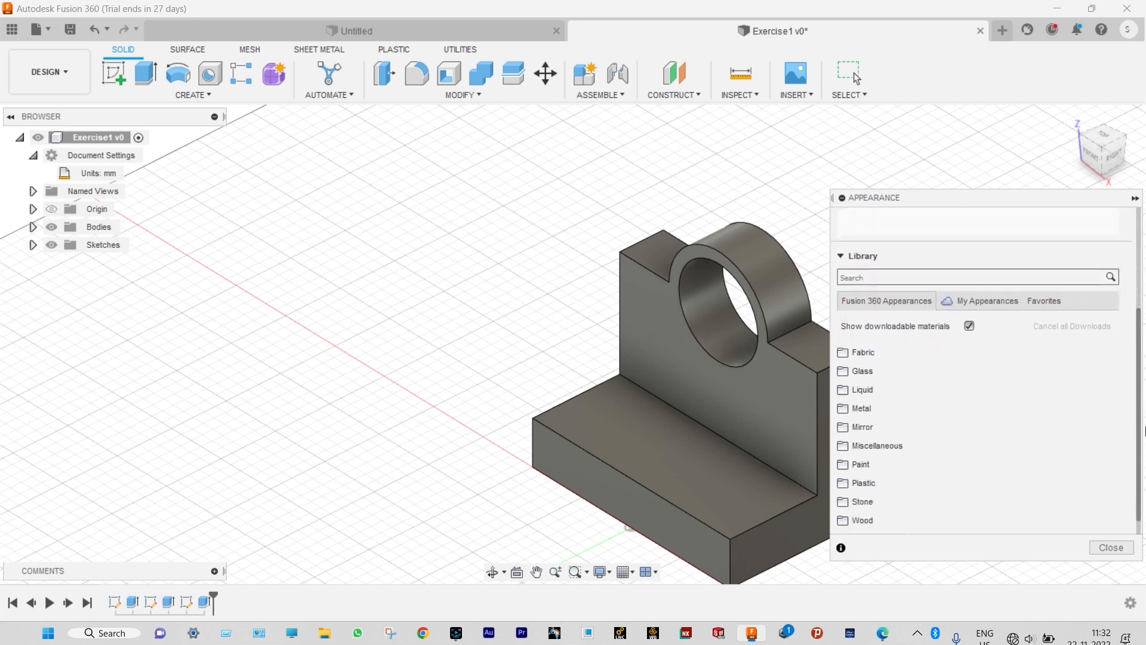
click(878, 408)
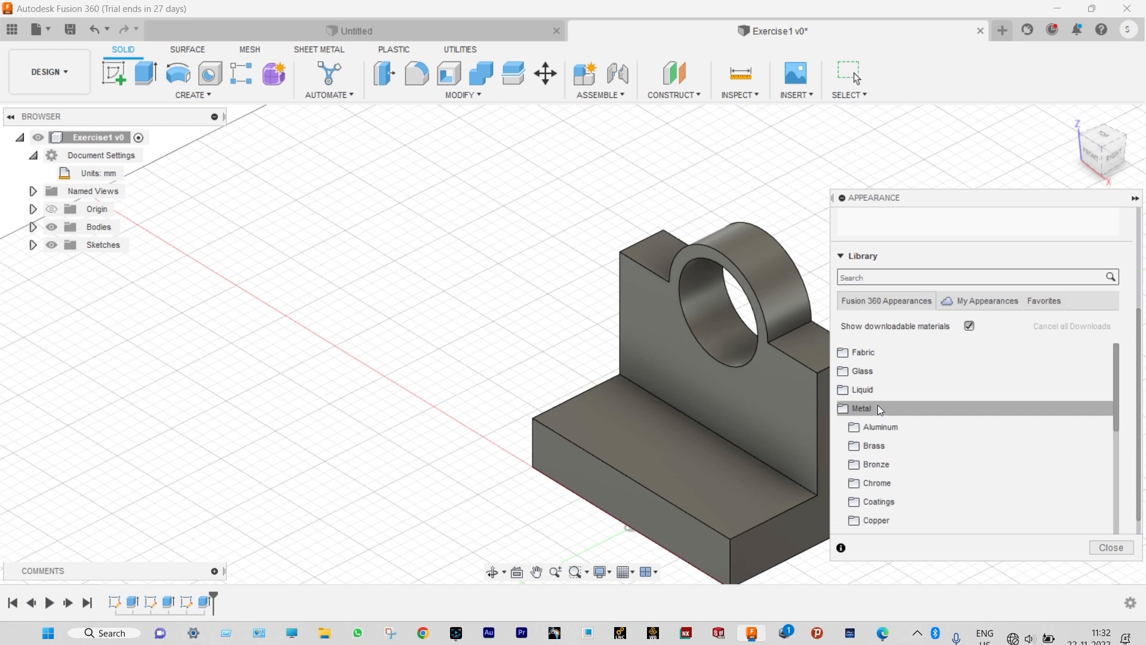
click(892, 501)
drag(1113, 413, 1121, 445)
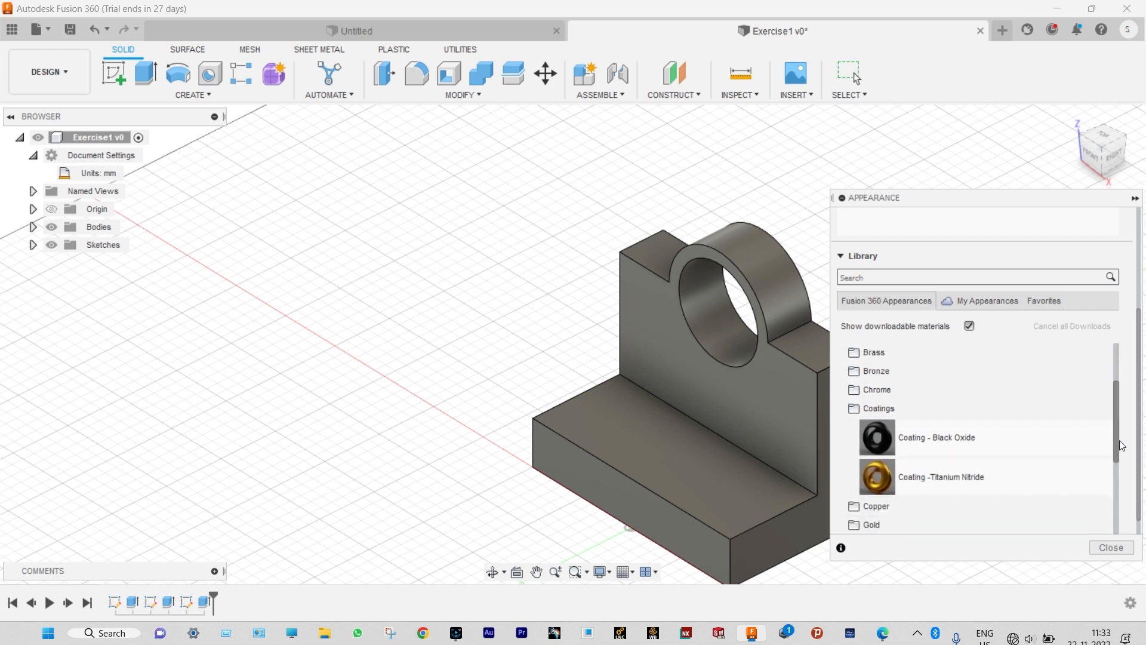
drag(889, 478, 790, 416)
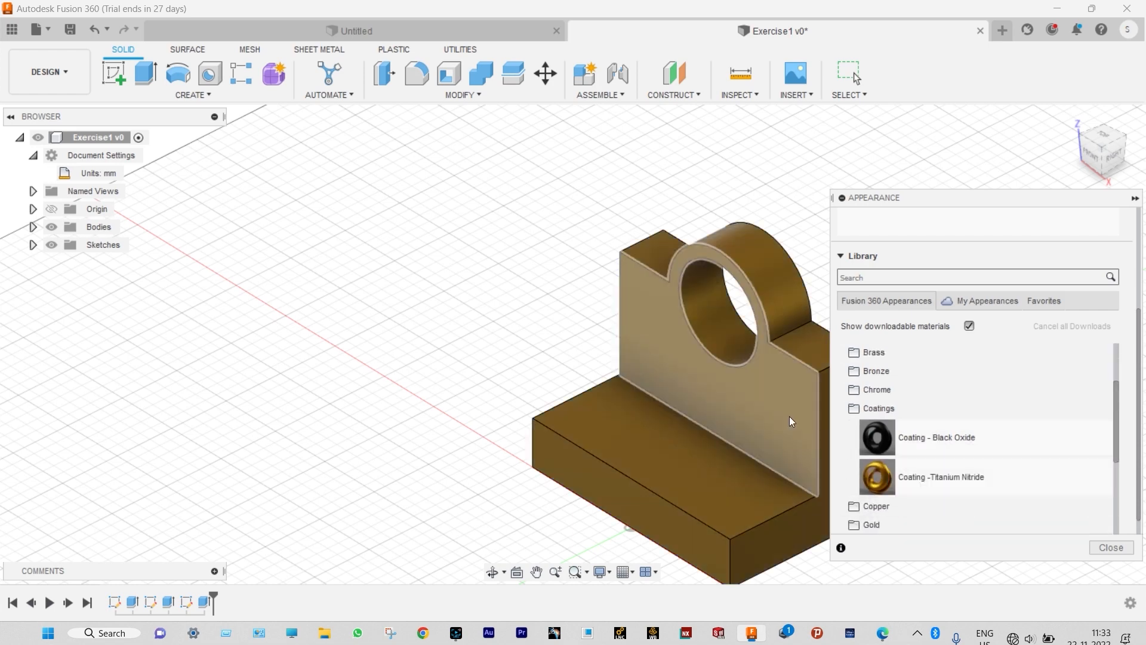
click(1110, 547)
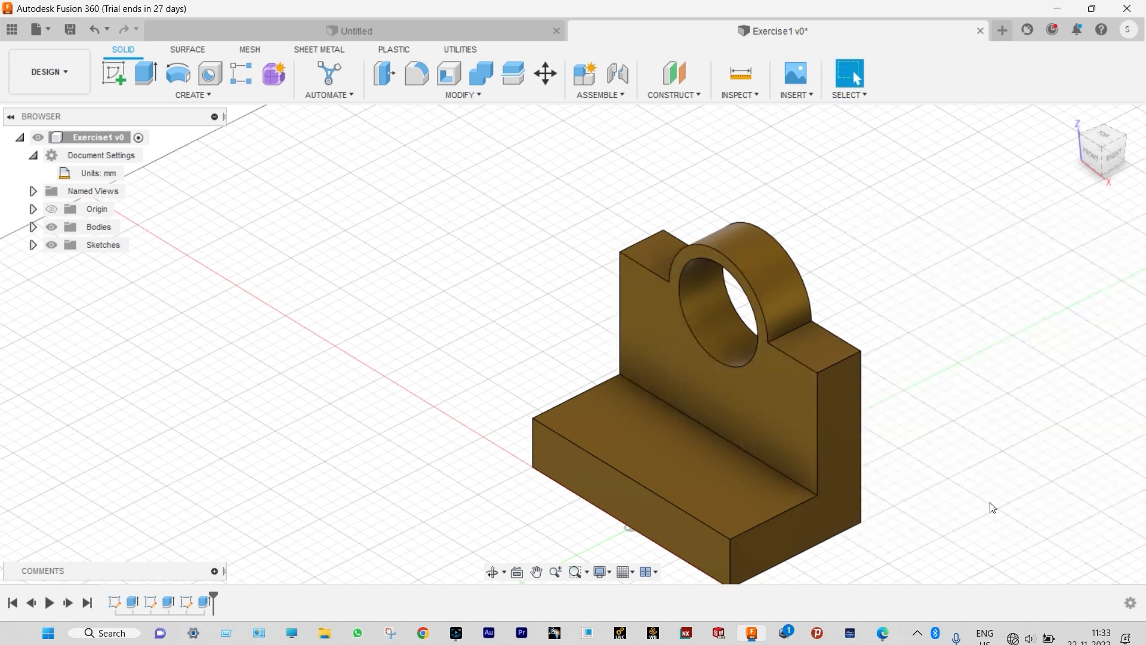
scroll(1013, 515, down, 3)
scroll(926, 519, up, 4)
middle_drag(954, 434, 876, 399)
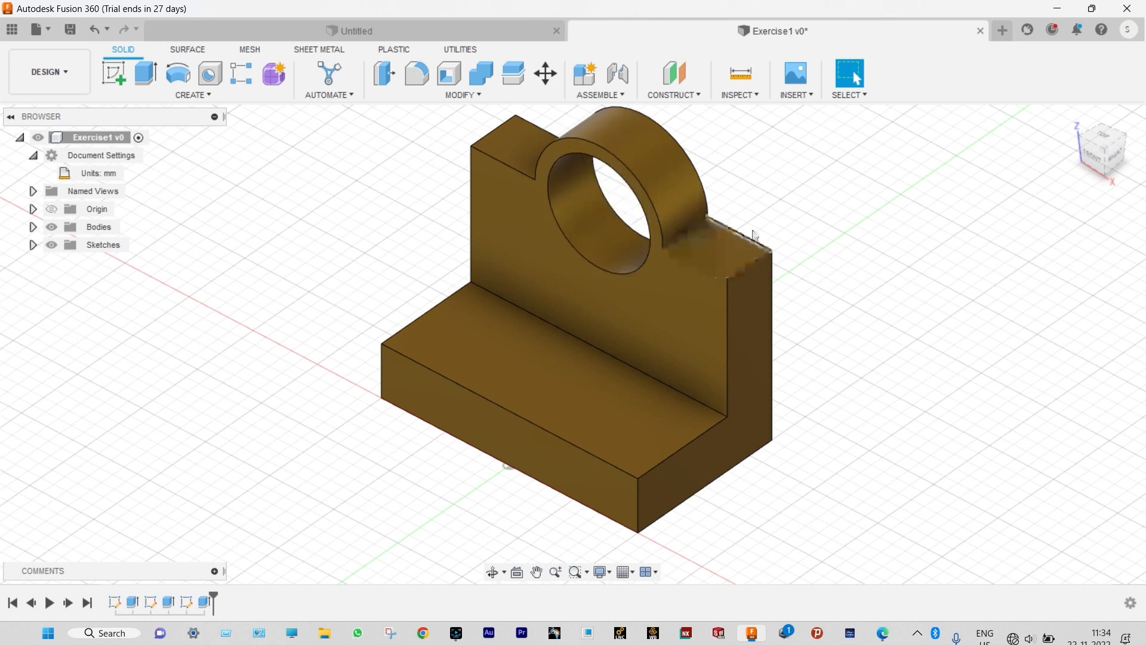
scroll(791, 224, down, 2)
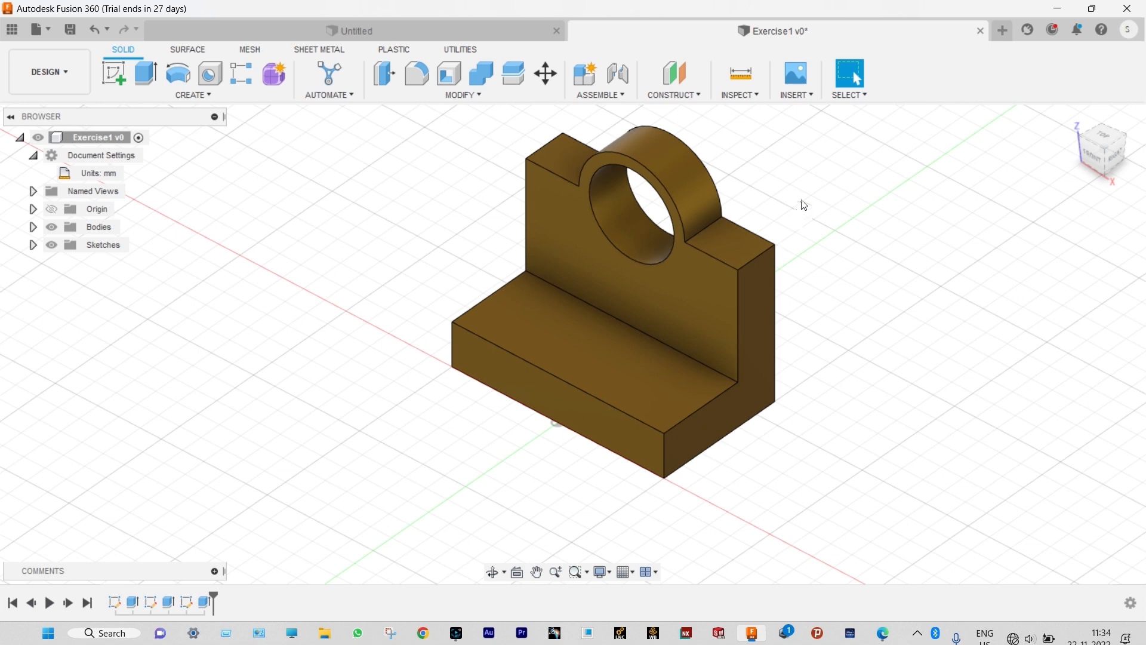
scroll(781, 160, up, 2)
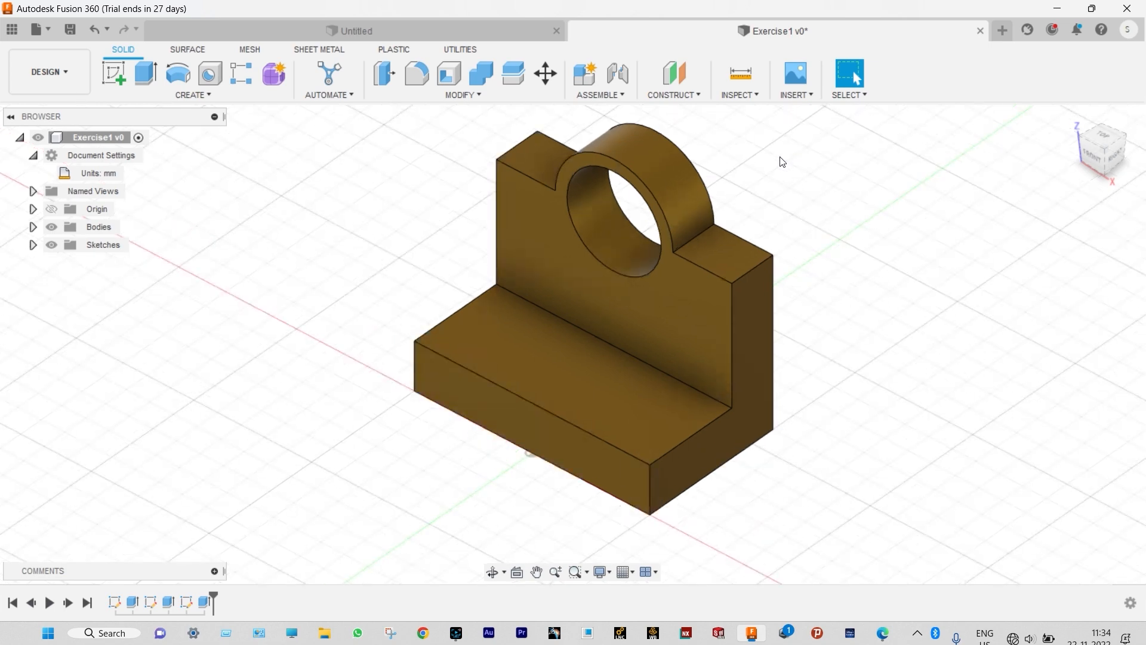